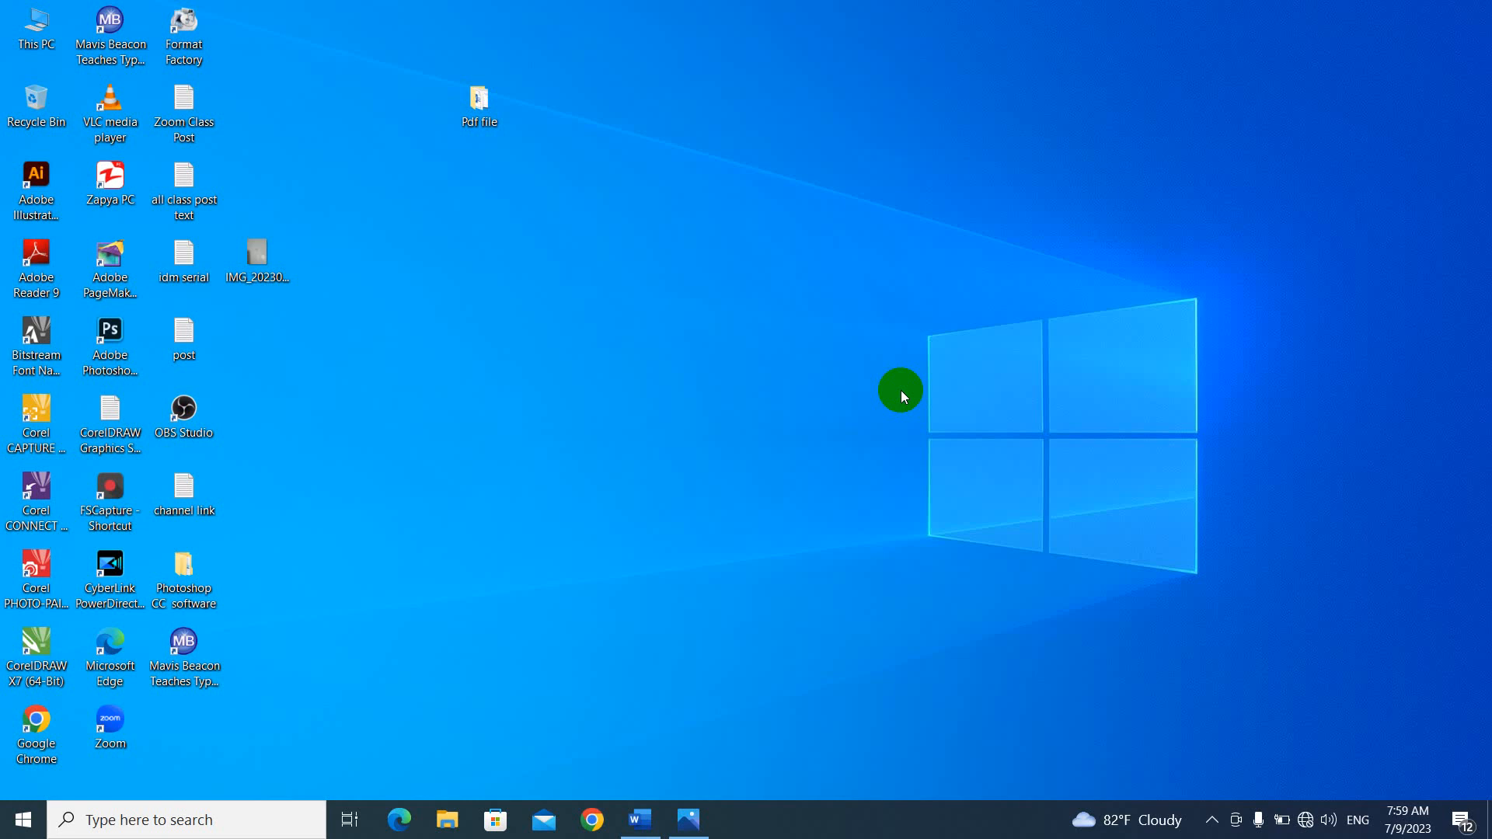
# Switch to the Word form and review it from the title and photo box down to the applicant's signature.
pyautogui.click(640, 820)
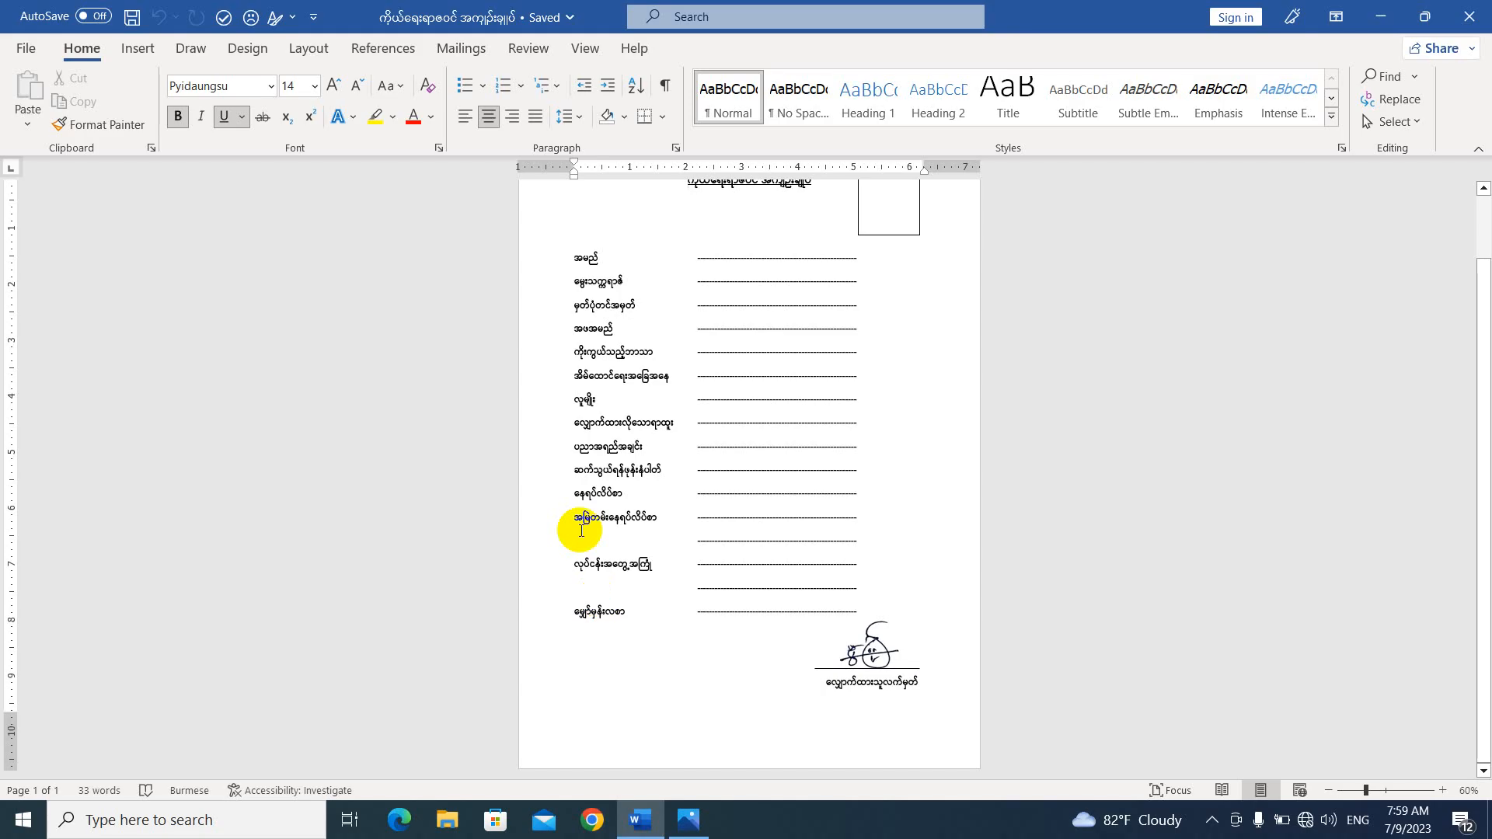
pyautogui.scroll(1, 701, 431)
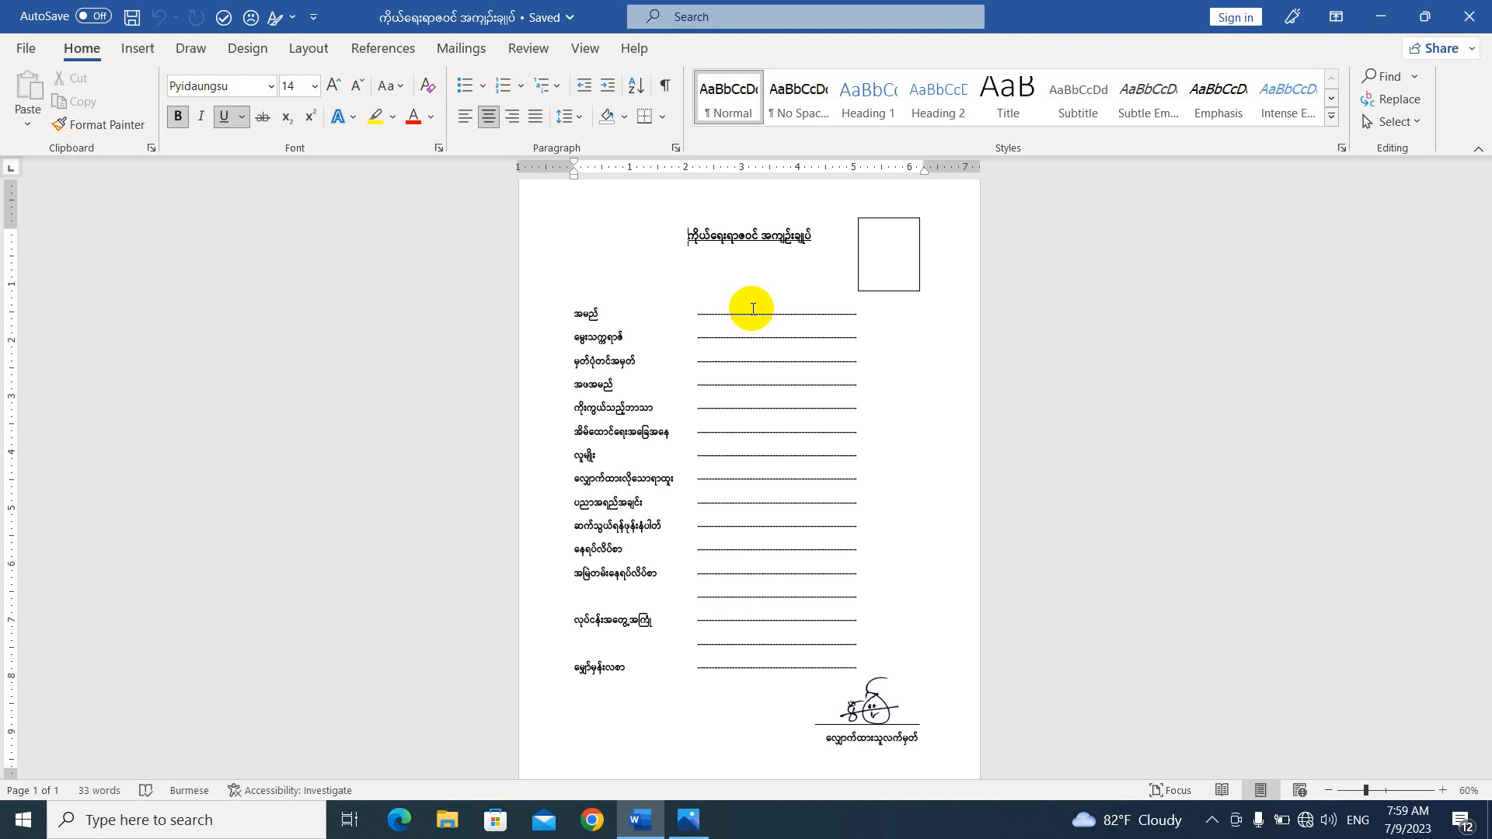
pyautogui.scroll(-2, 770, 357)
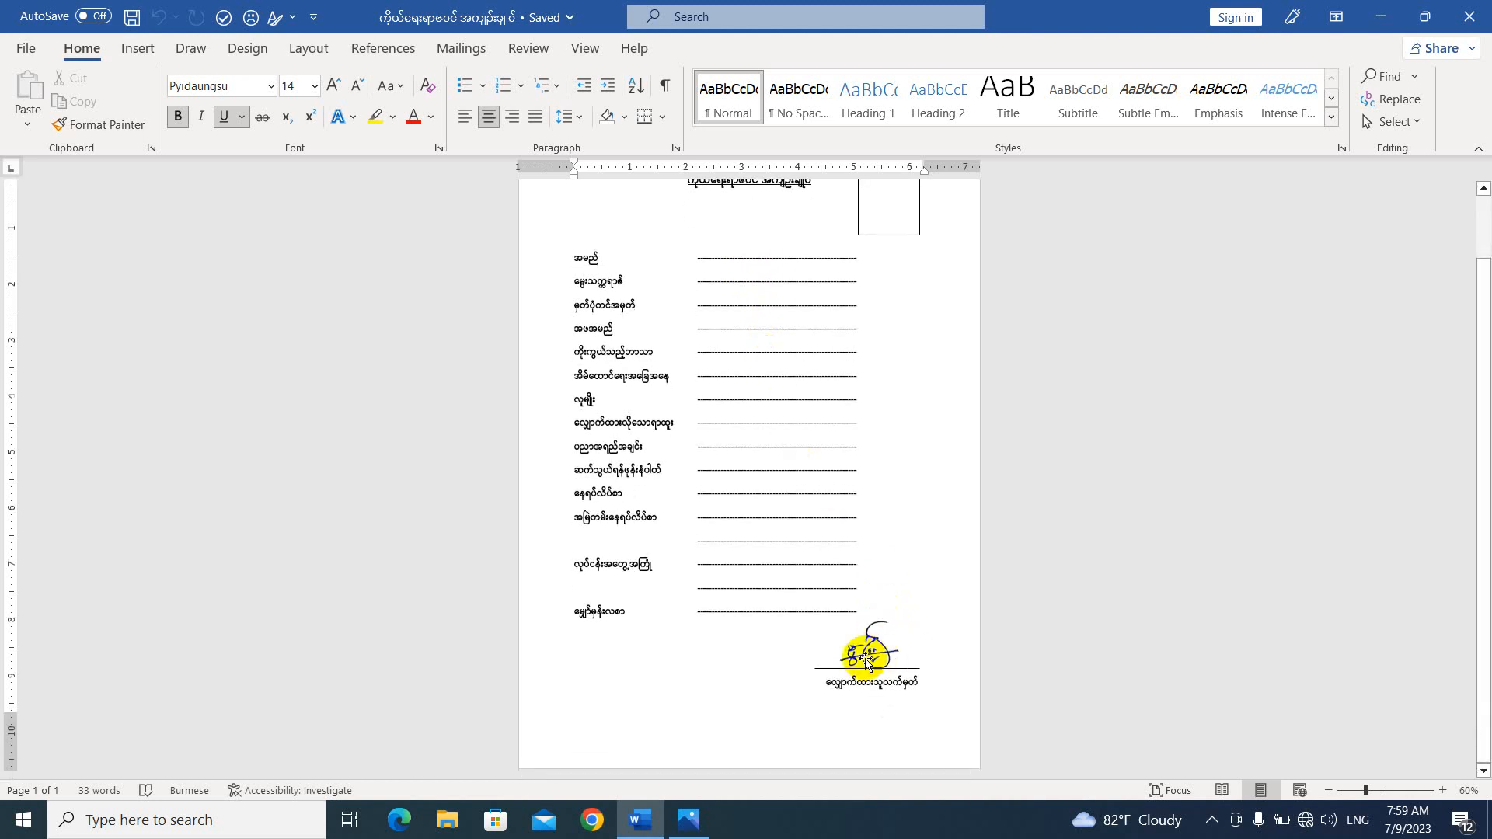
pyautogui.keyDown('ctrl'); pyautogui.scroll(5, 894, 610); pyautogui.keyUp('ctrl')
pyautogui.scroll(-7, 859, 604)
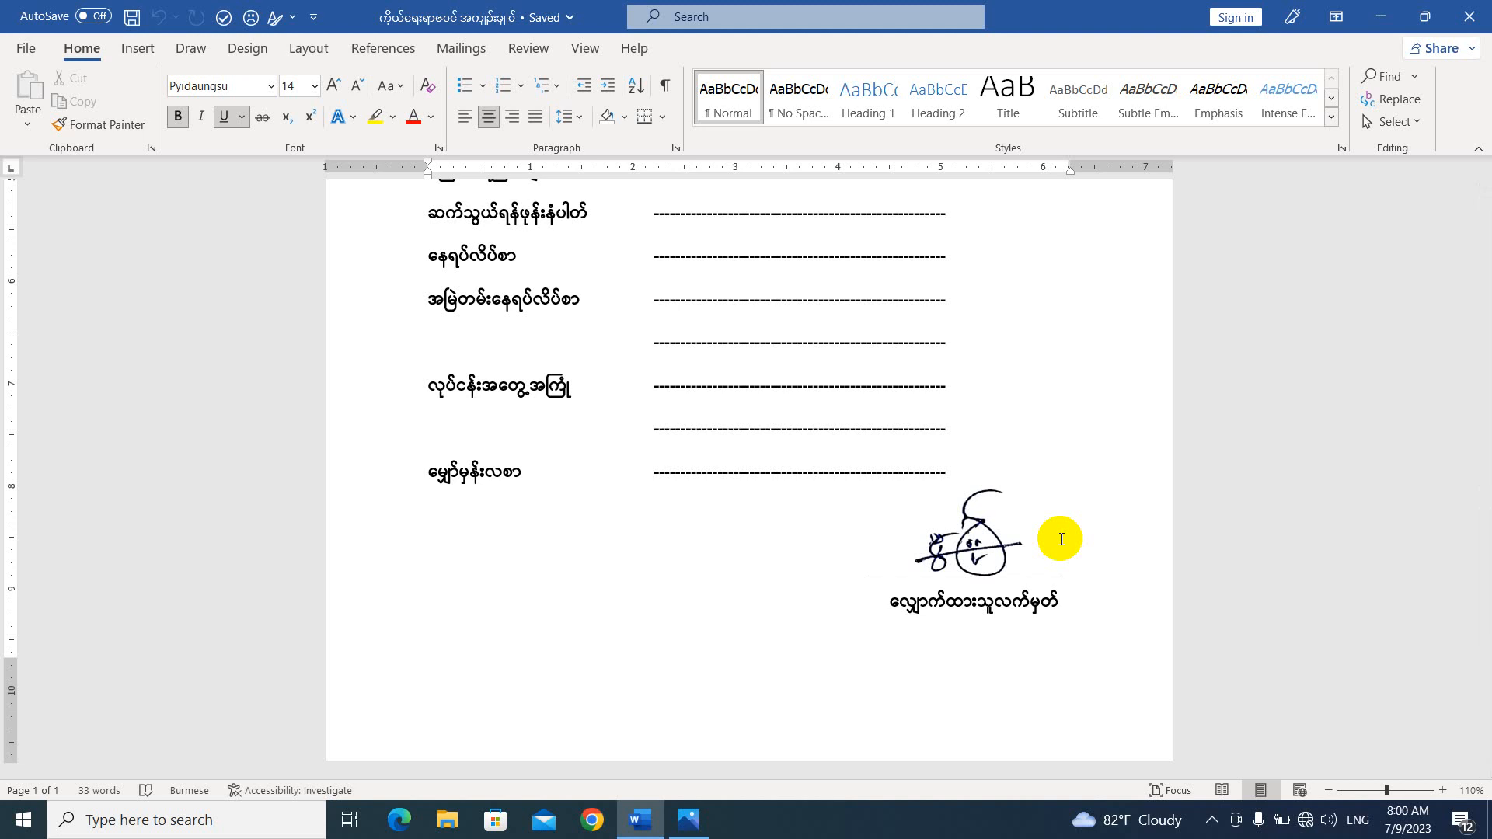
# View the signature photo IMG_20230708_101036.jpg and minimize the open windows to show the desktop.
pyautogui.click(687, 818)
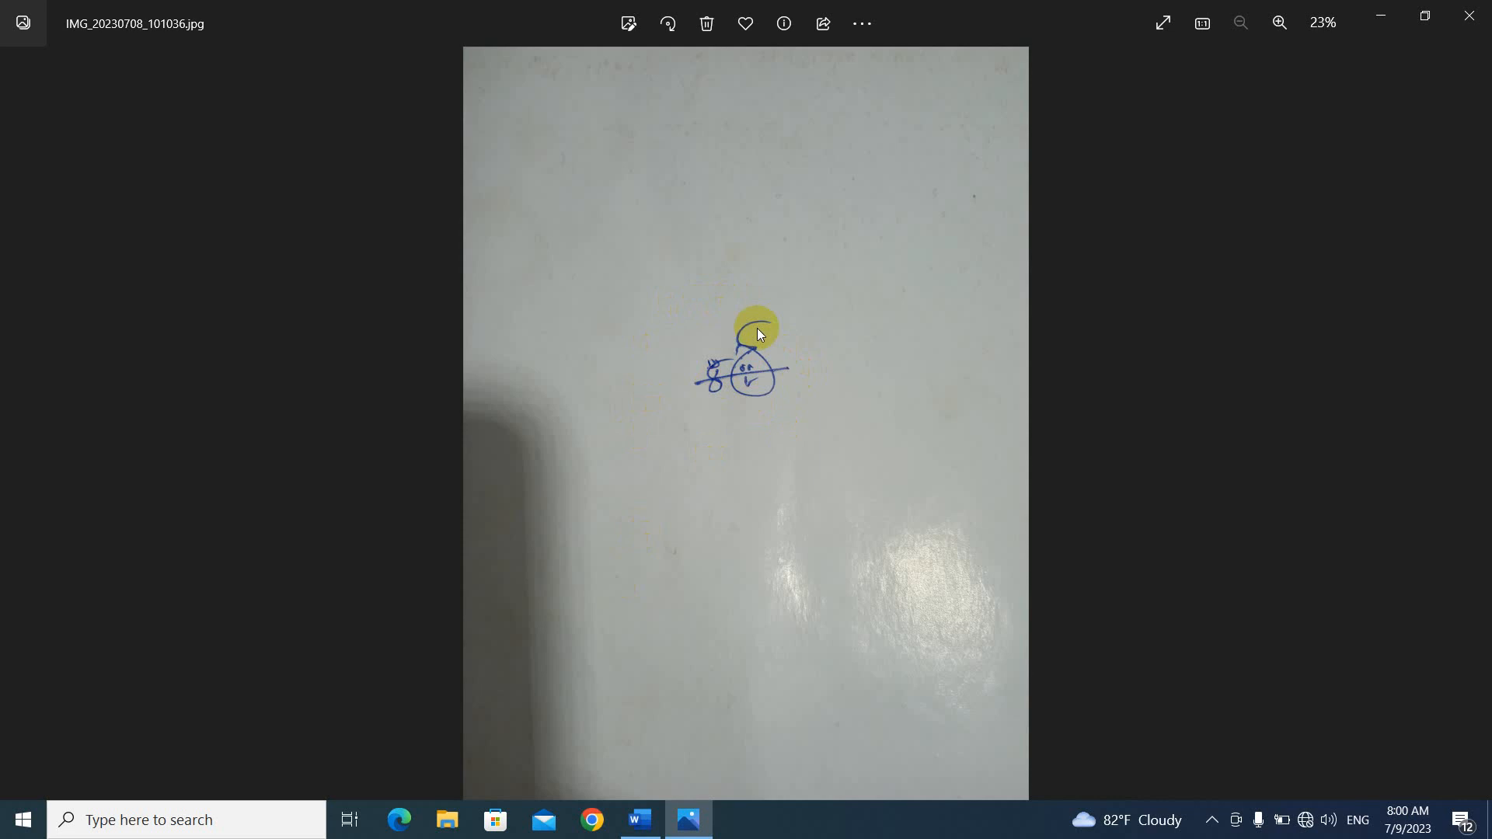
pyautogui.click(1384, 21)
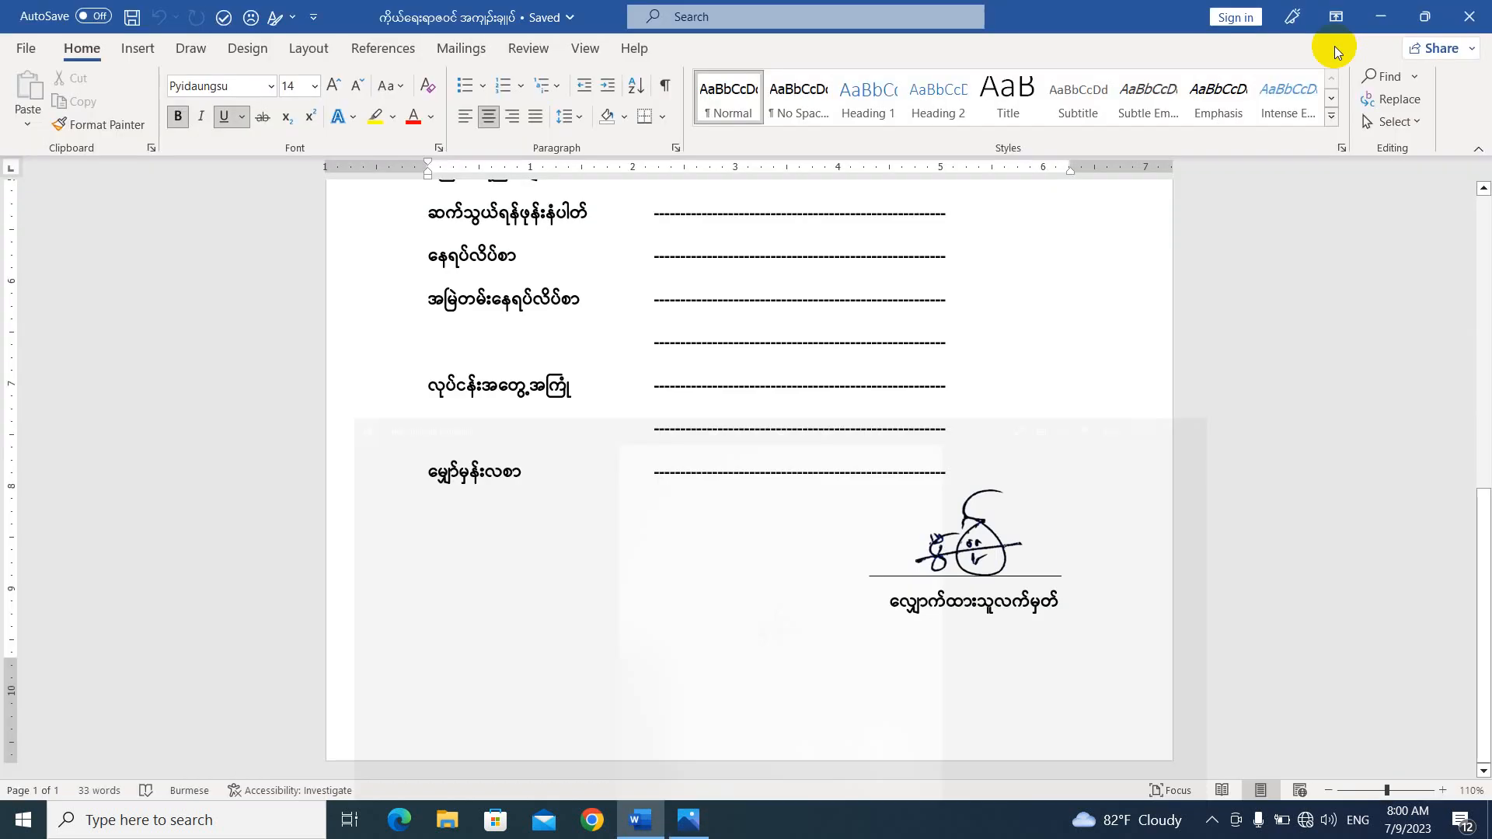
pyautogui.click(1379, 22)
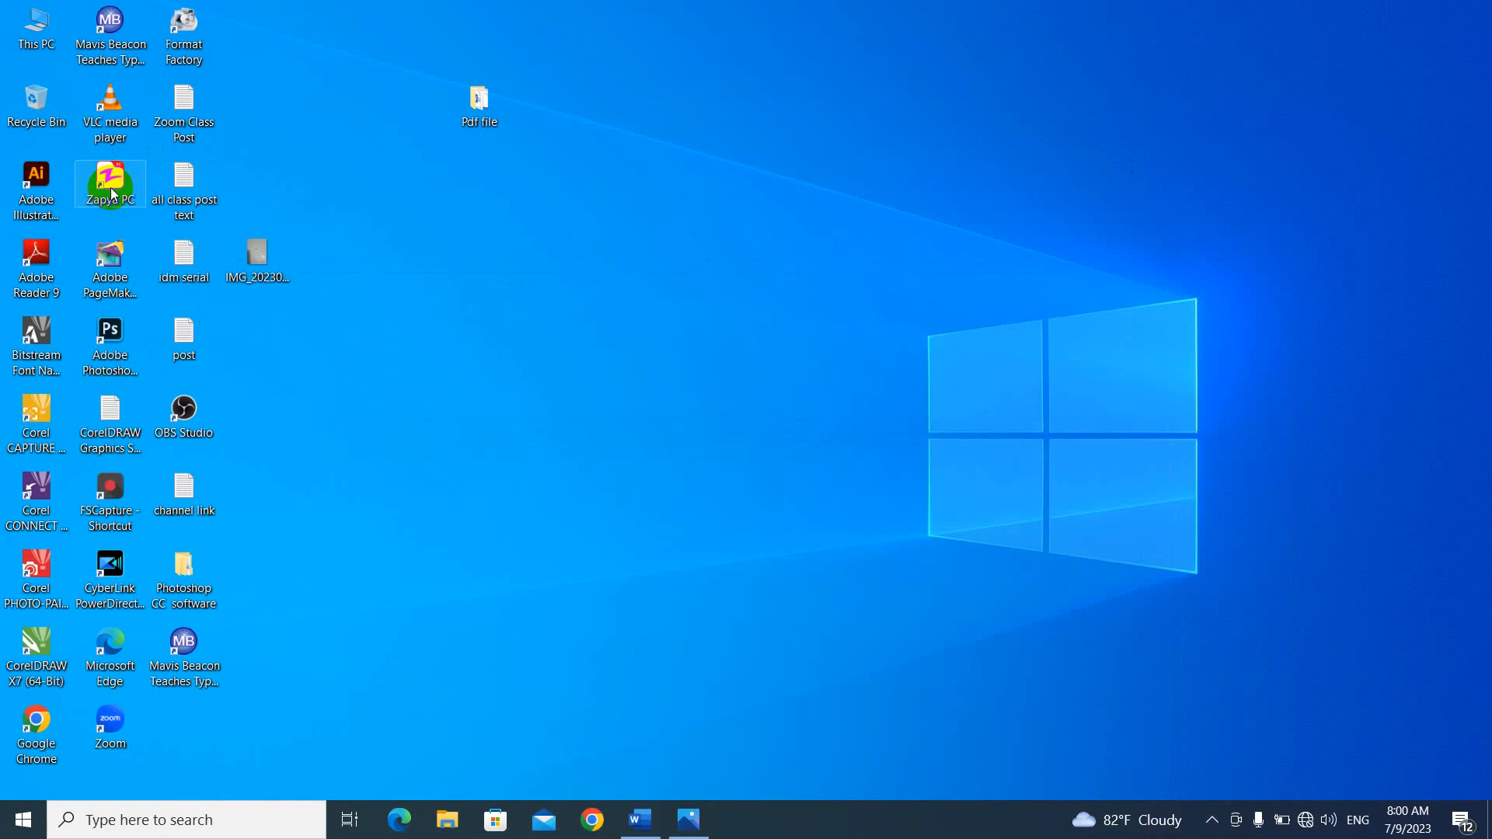
pyautogui.click(436, 440)
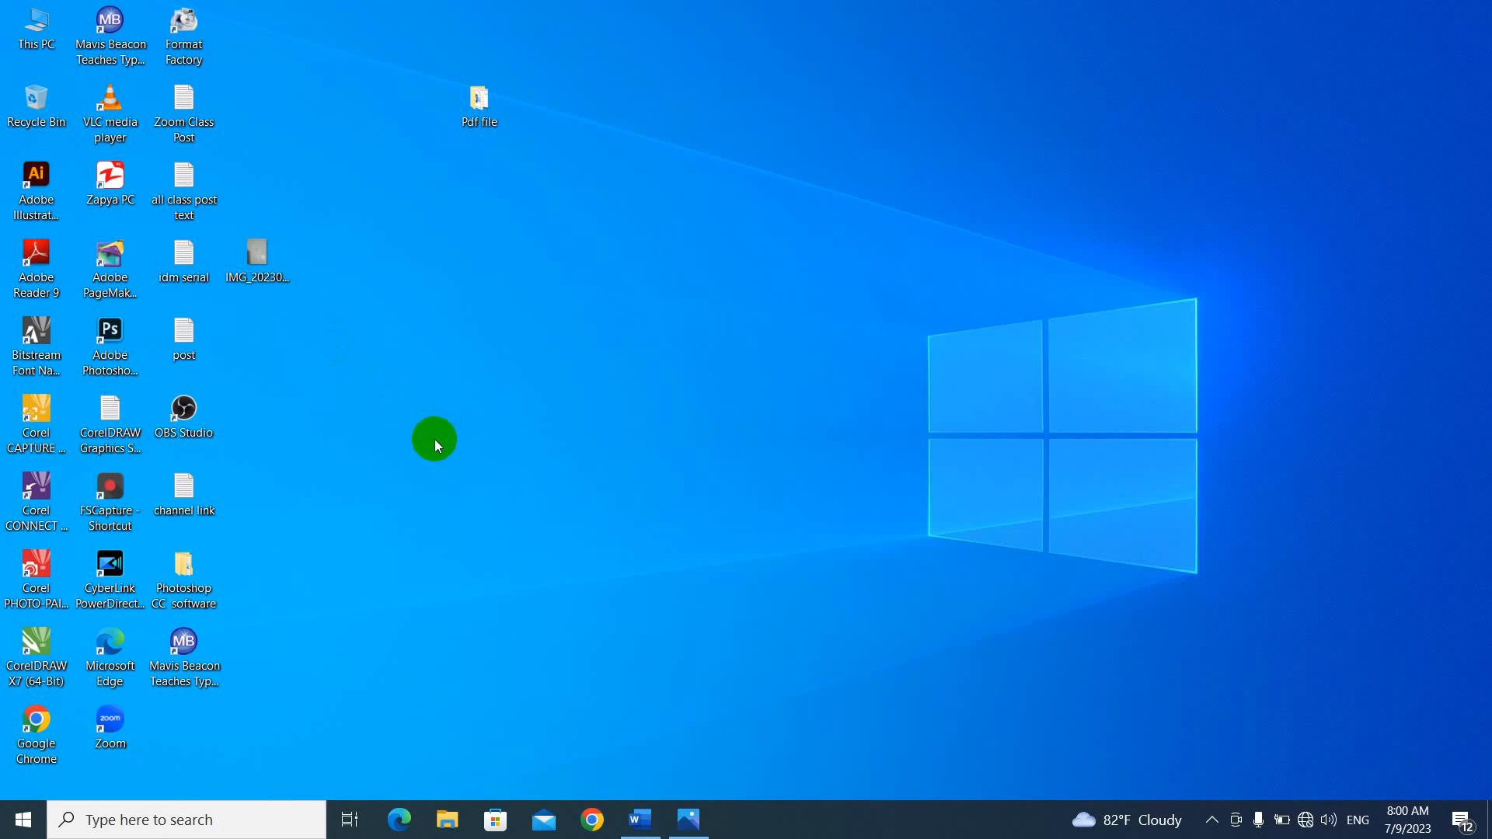
pyautogui.click(709, 817)
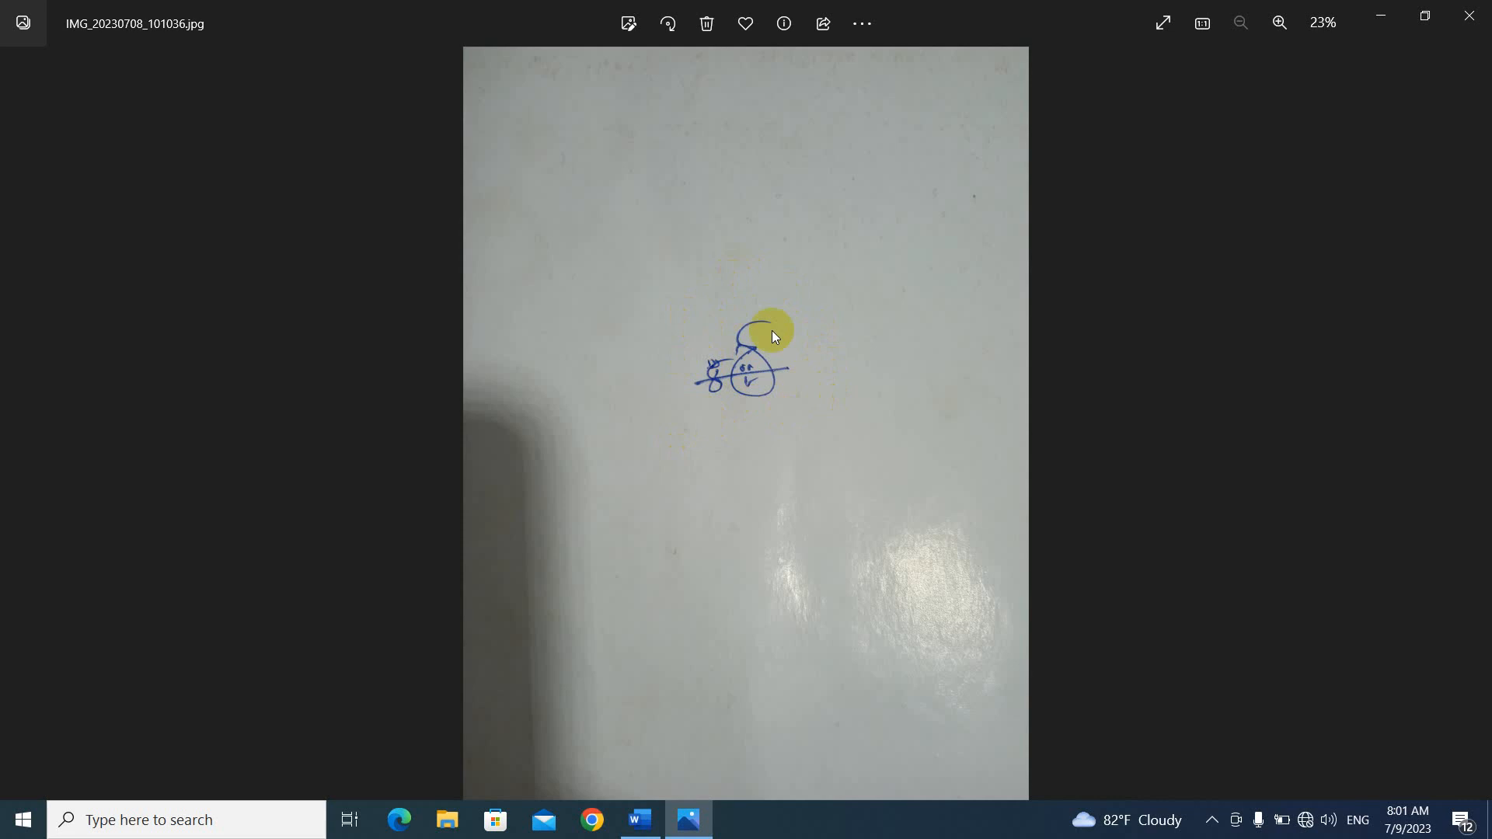
pyautogui.click(1380, 16)
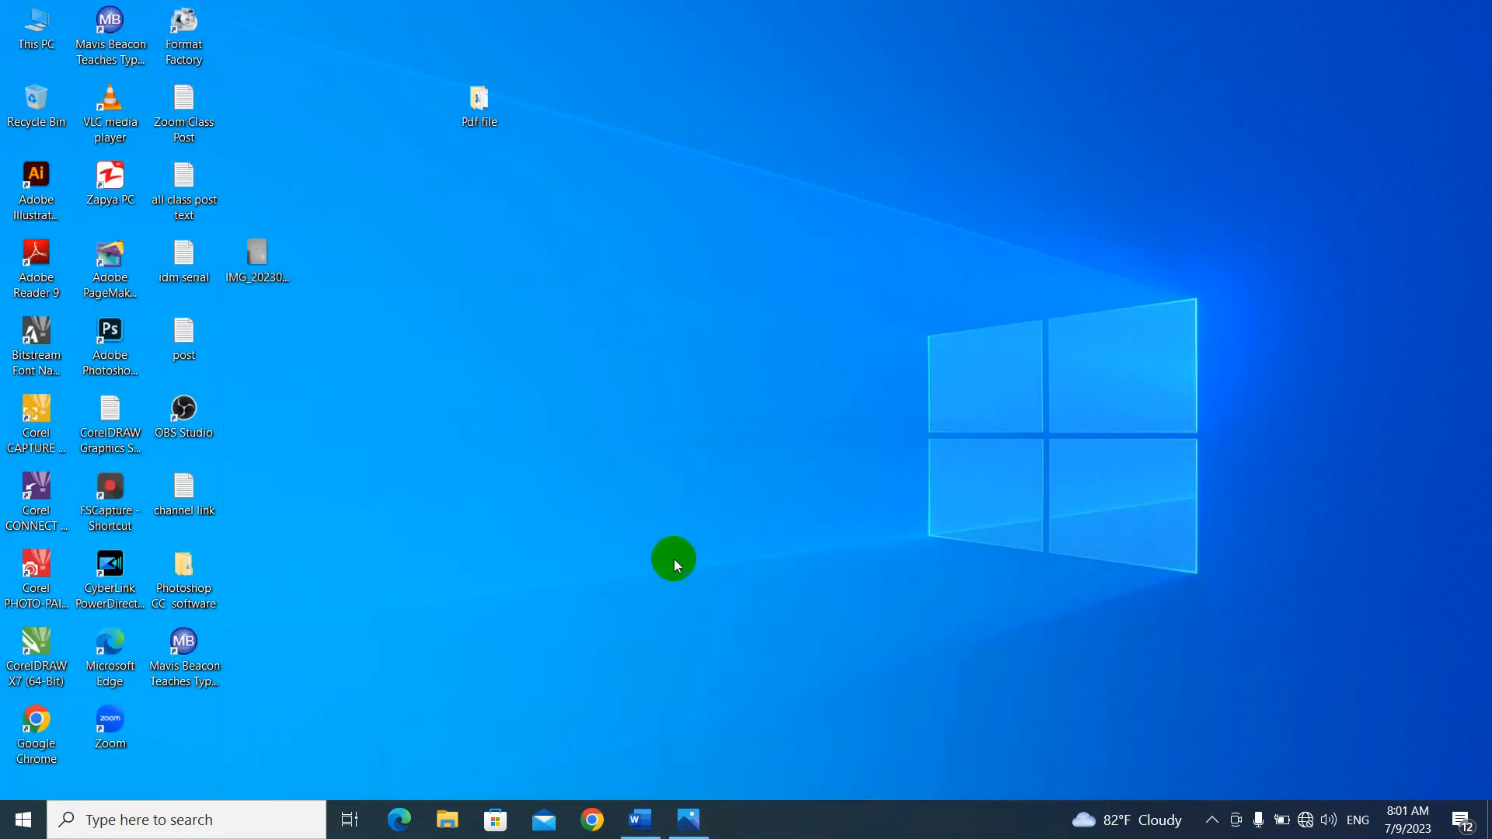
# Return to the Word form and undo back to before the existing signature picture was placed above the signature line.
pyautogui.click(640, 820)
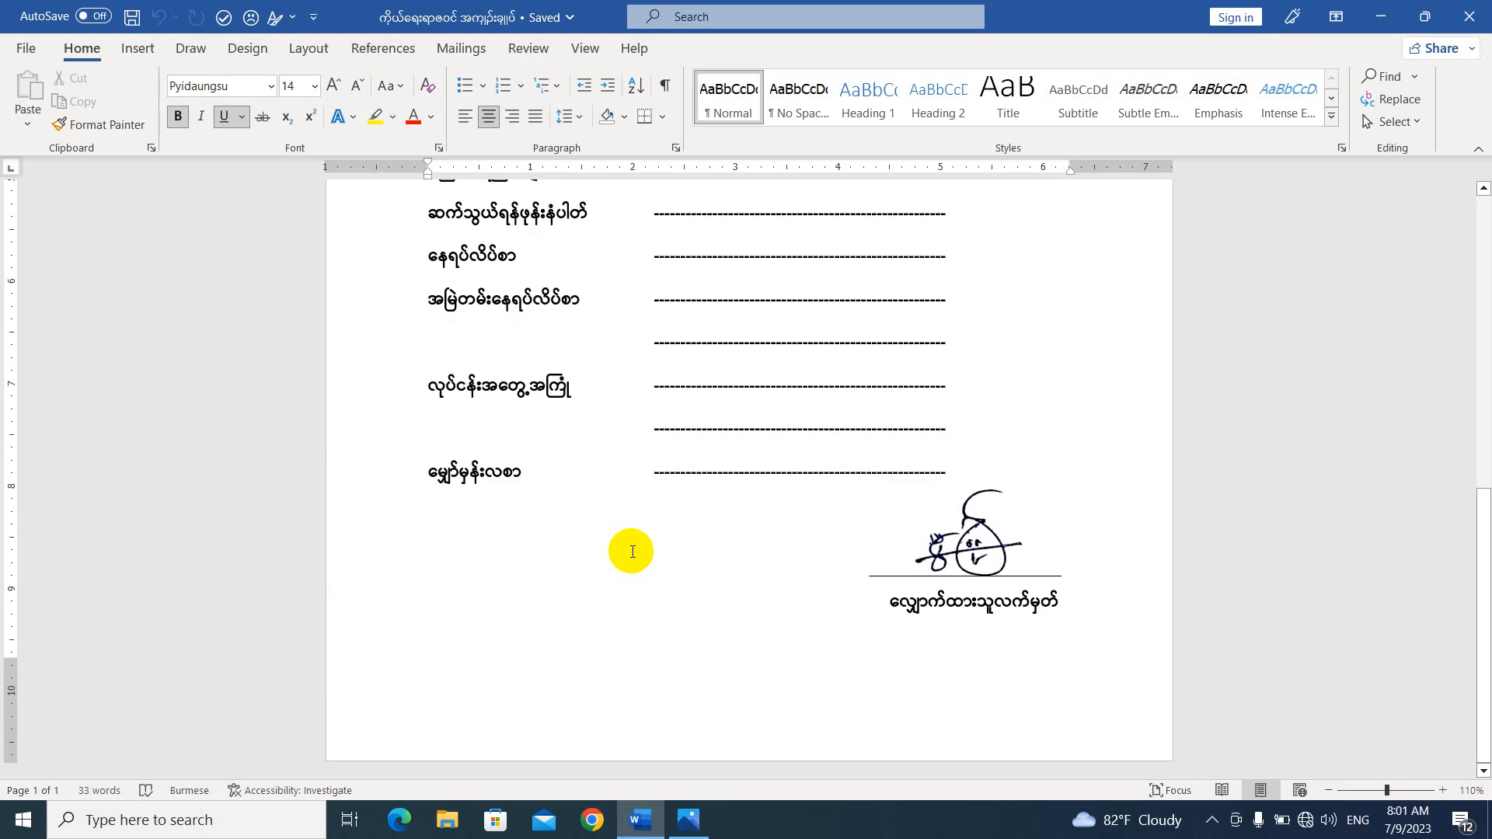
pyautogui.click(979, 535)
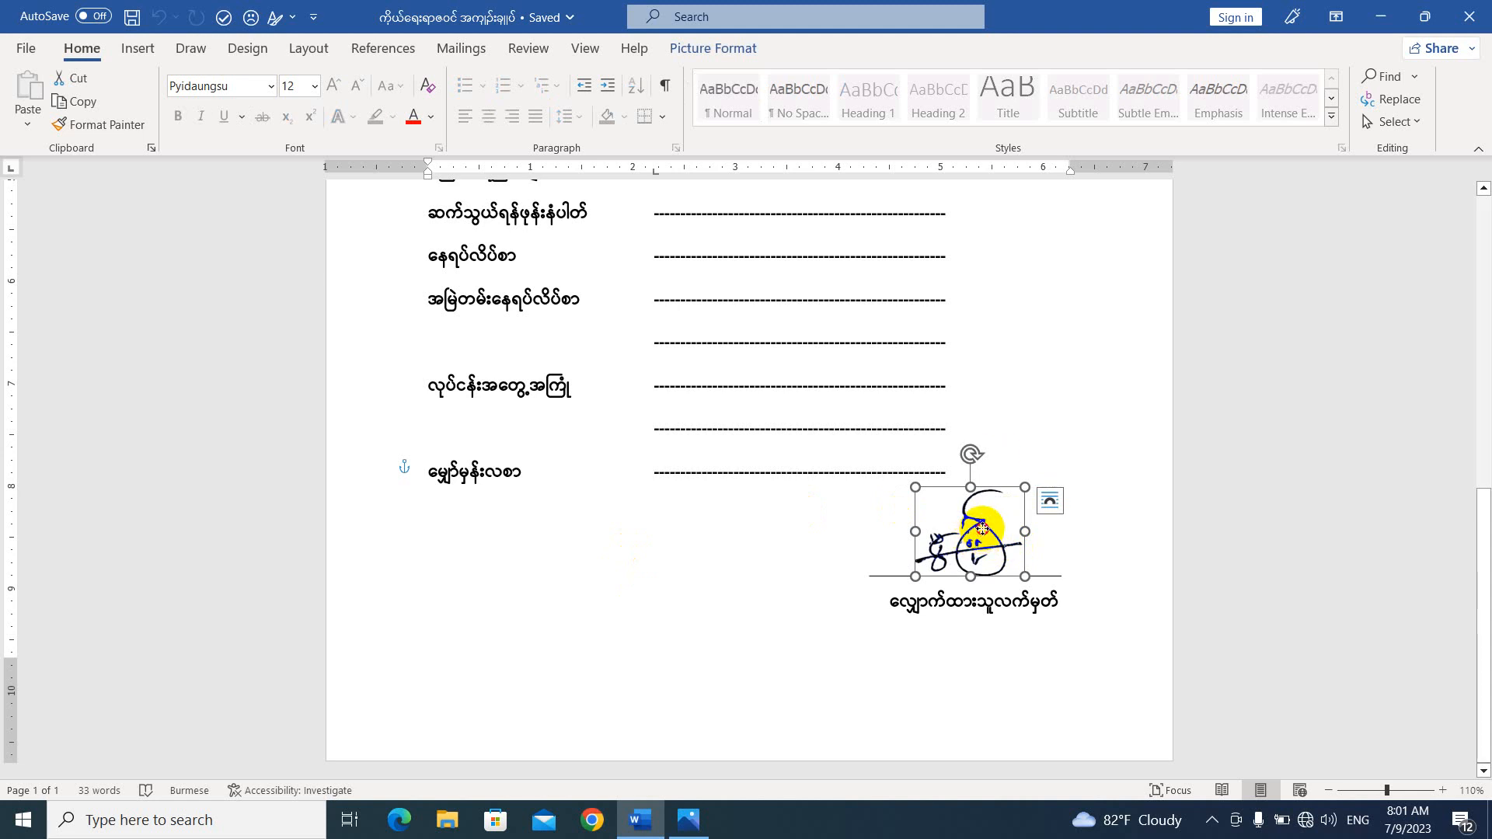
pyautogui.moveTo(983, 534); pyautogui.dragTo(996, 511)
pyautogui.hotkey('ctrl', 'z')
pyautogui.hotkey('ctrl', 'z')
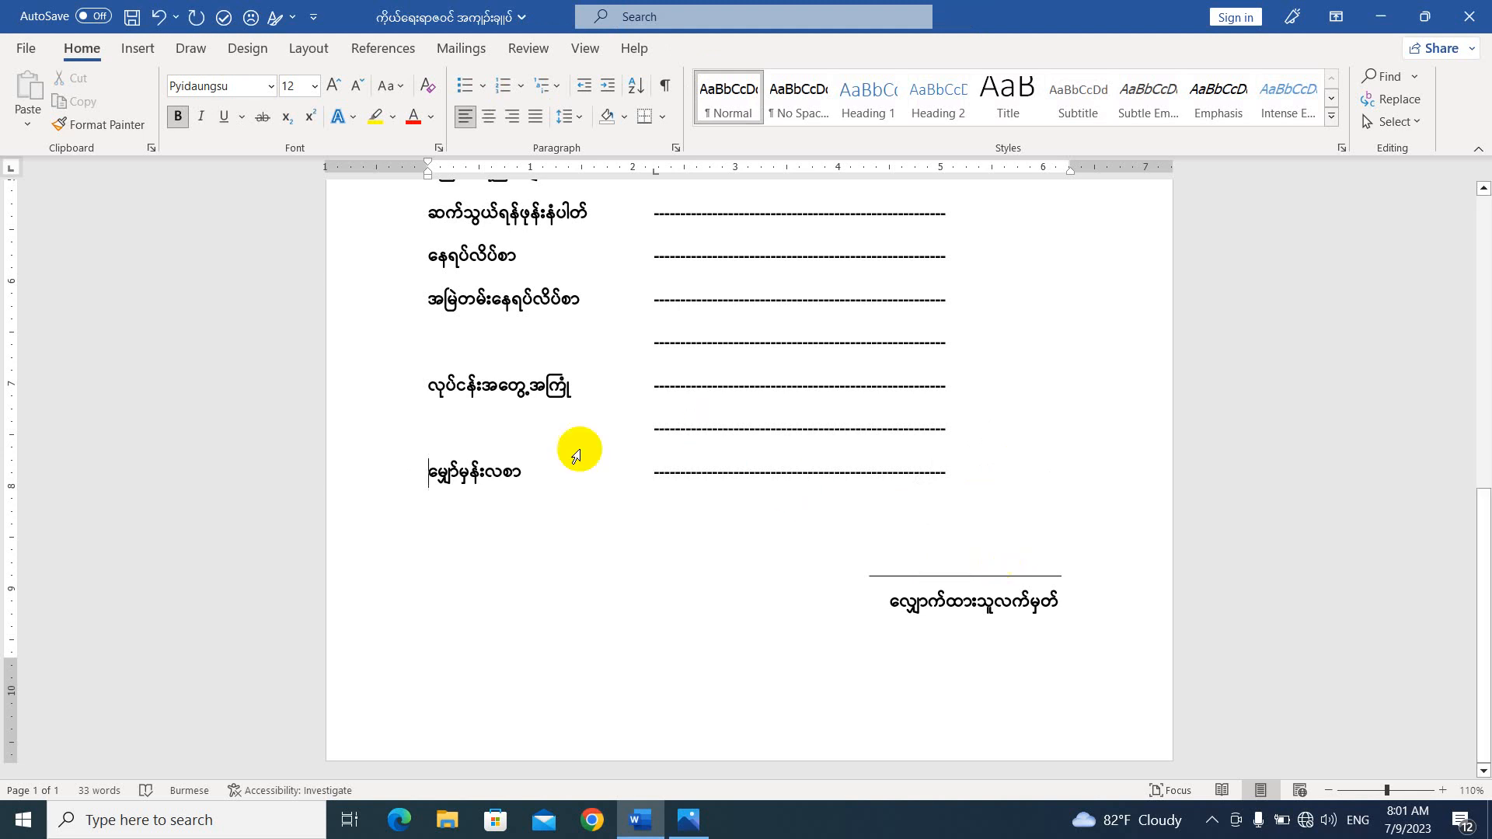
# Insert the picture IMG_20230708_101036 from the Desktop folder into the form.
pyautogui.click(139, 48)
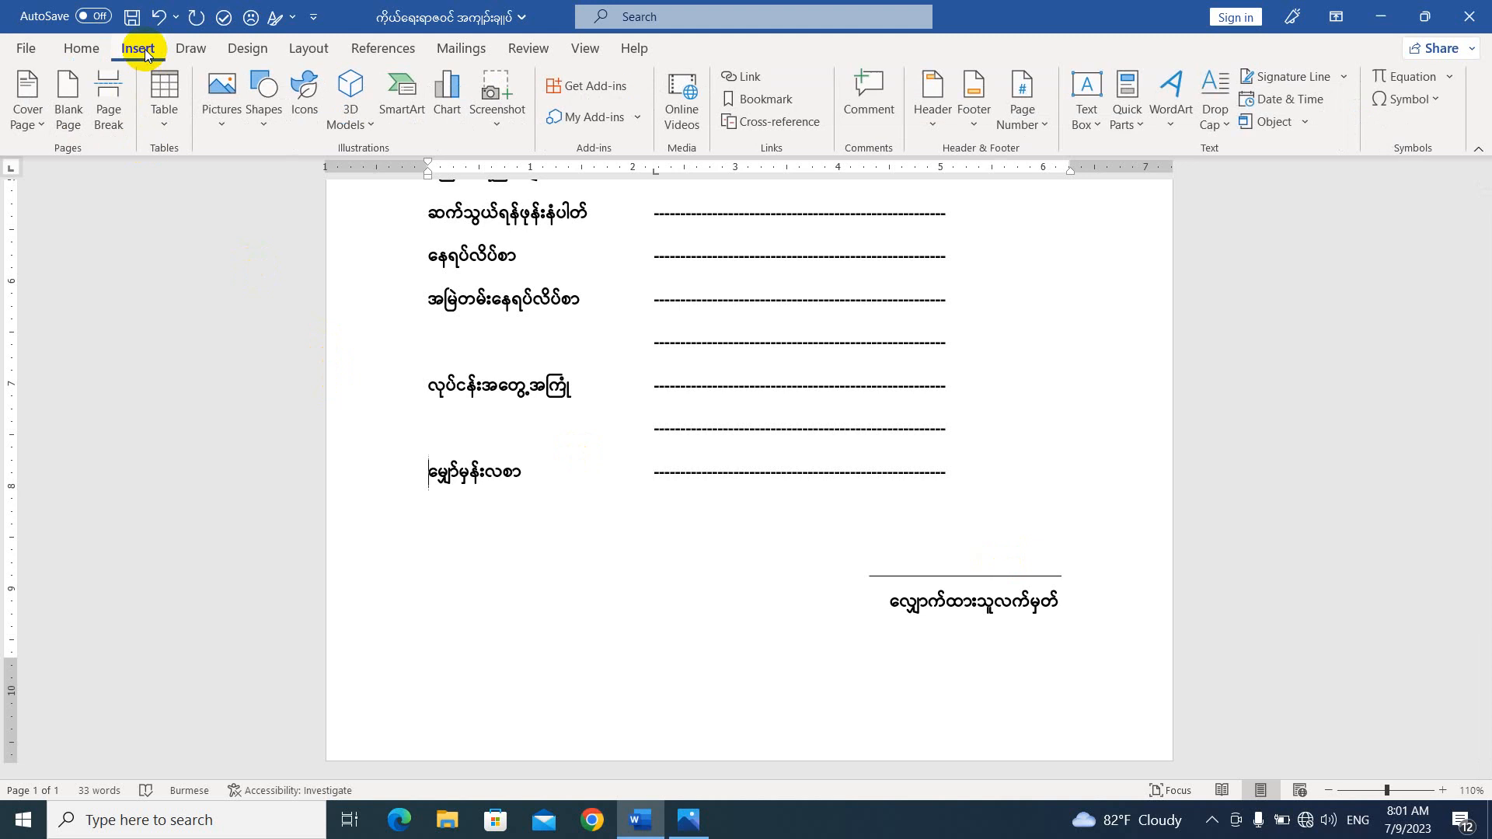
pyautogui.click(223, 125)
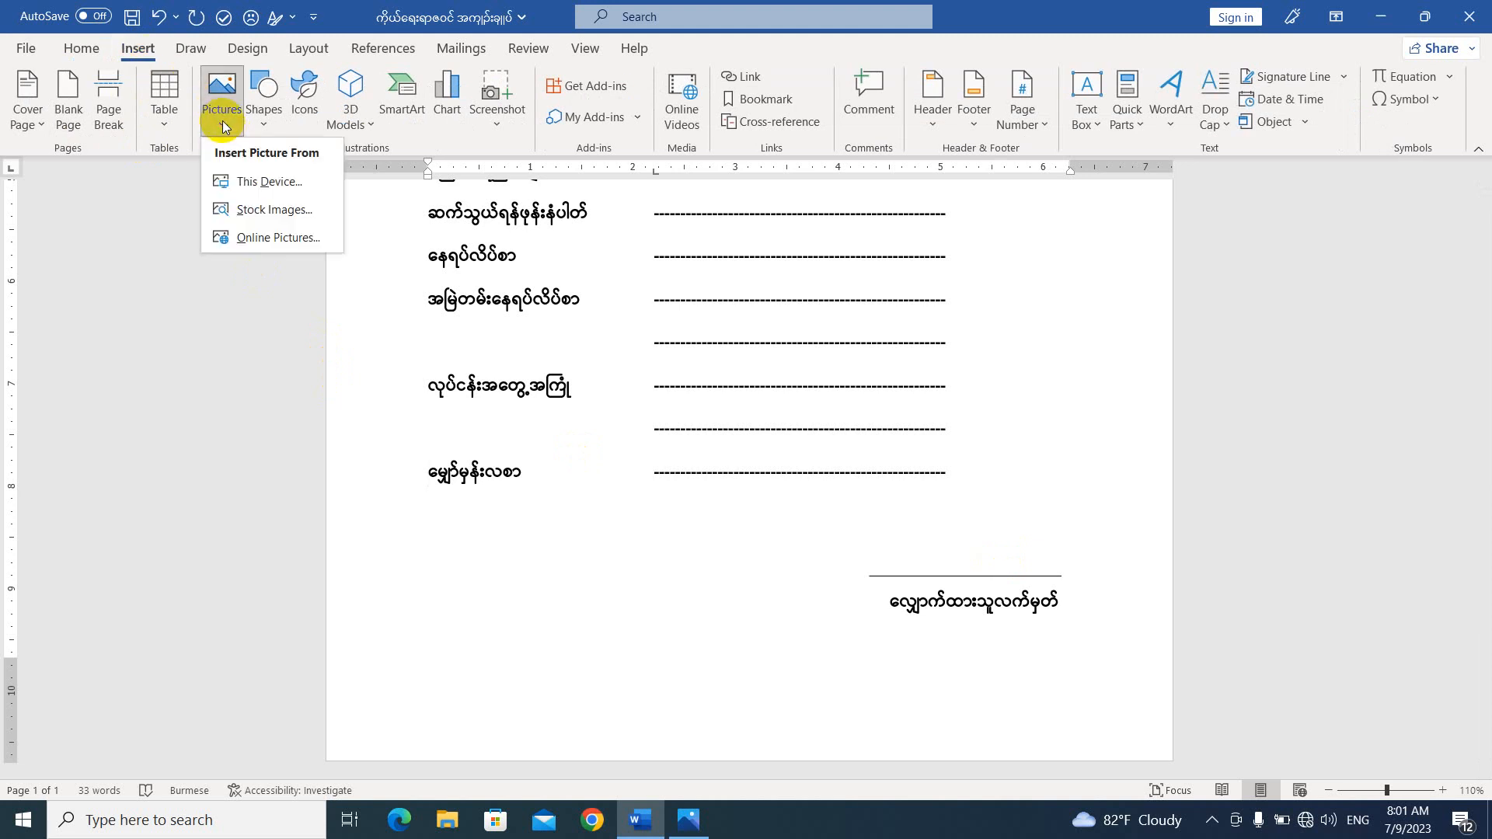
pyautogui.click(253, 183)
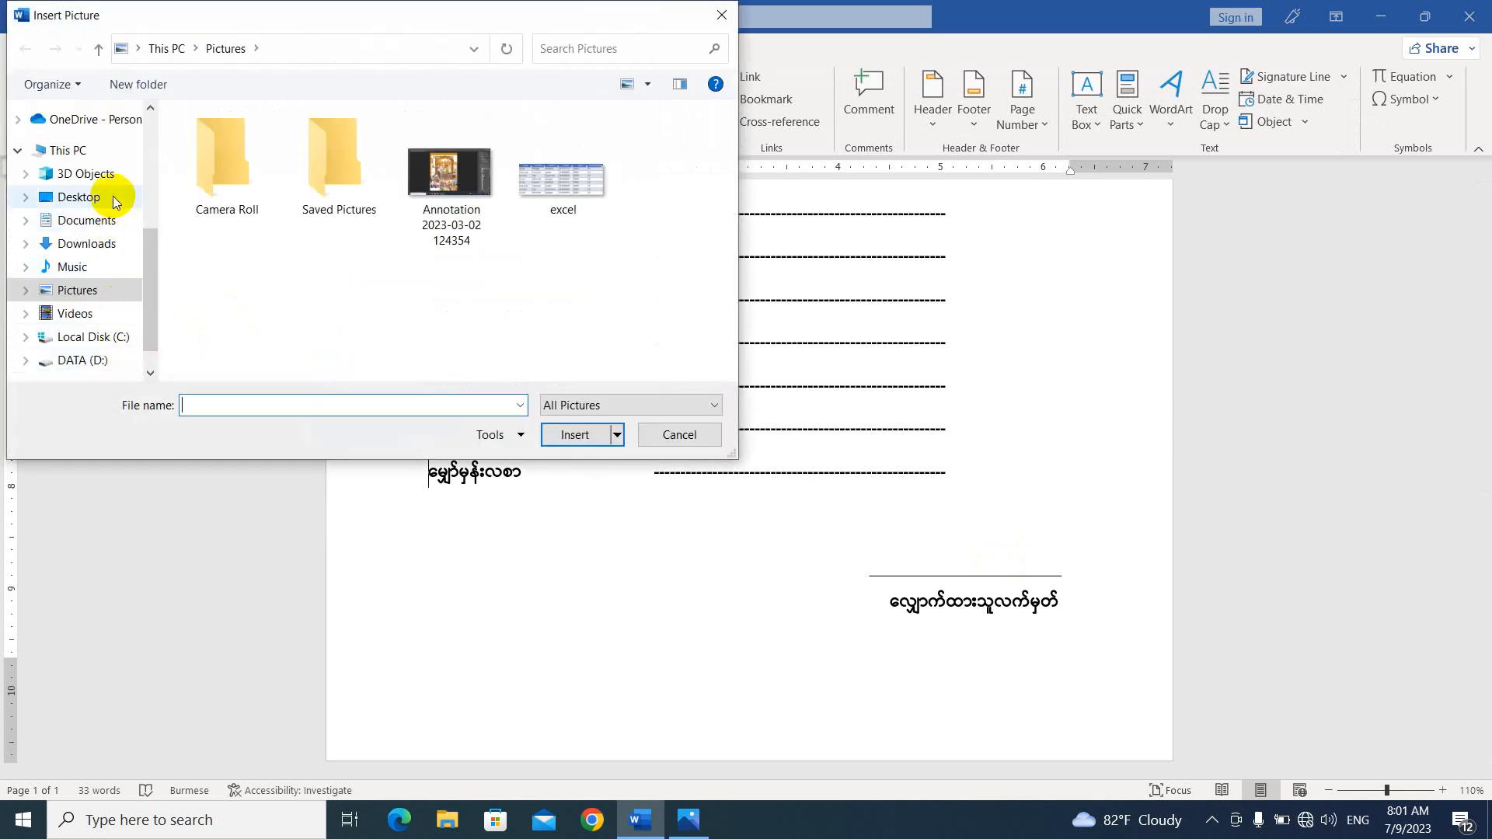
pyautogui.click(79, 197)
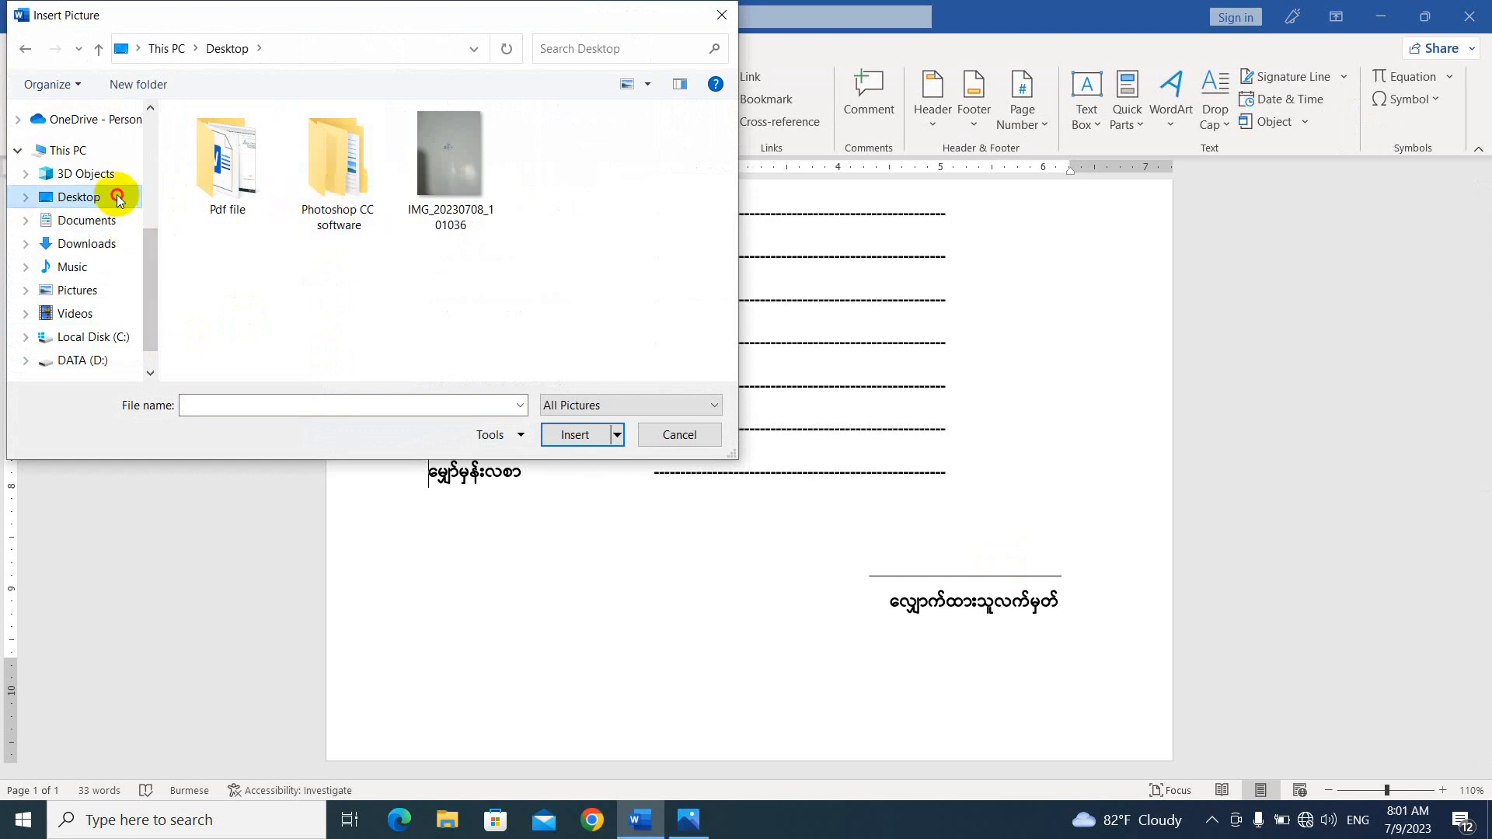
pyautogui.click(455, 179)
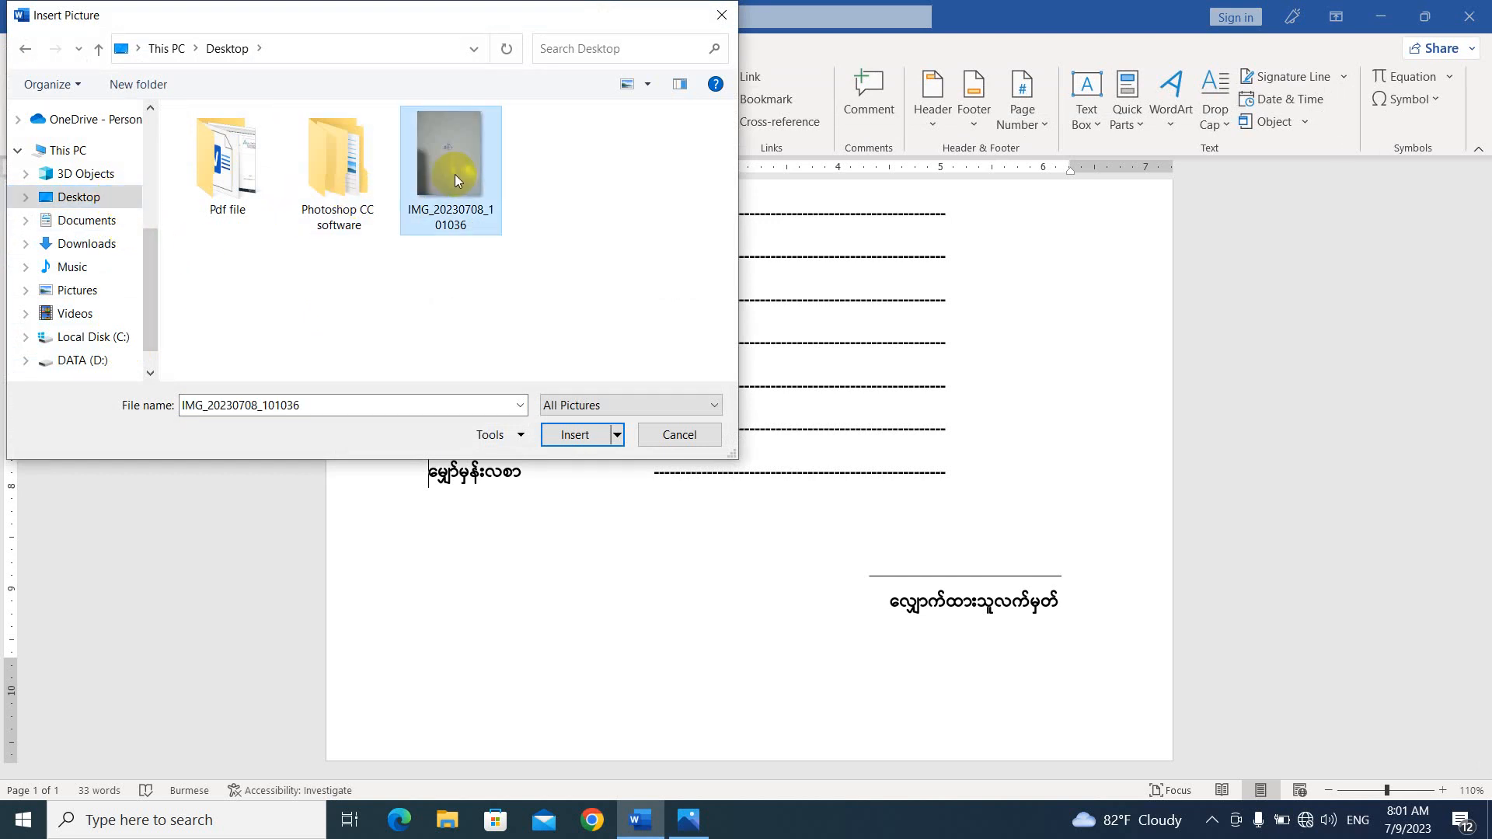
pyautogui.click(575, 435)
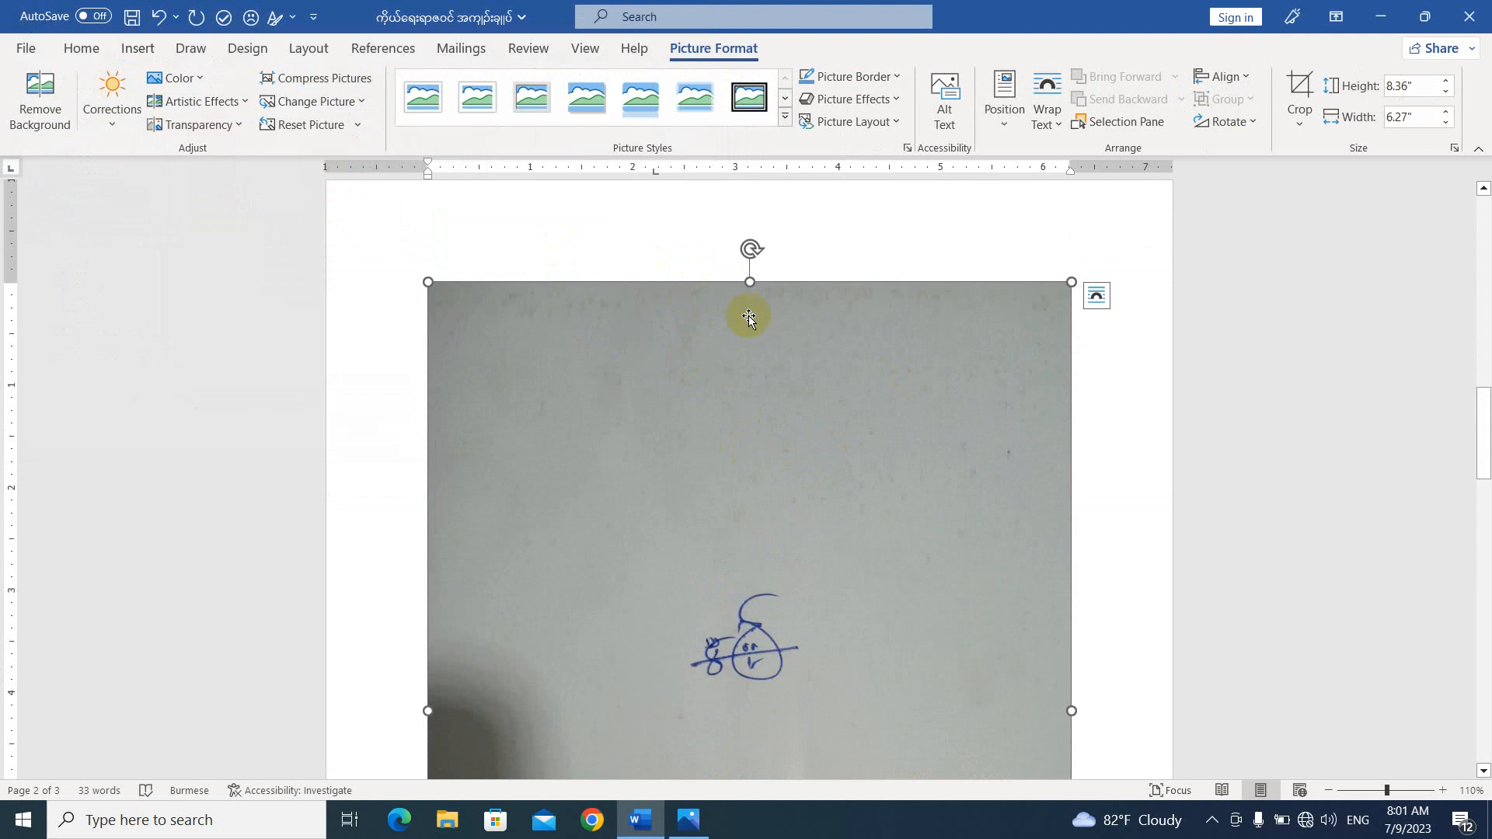
# Set the inserted photo's text wrapping to In Front of Text and move it slightly up the page.
pyautogui.click(1096, 301)
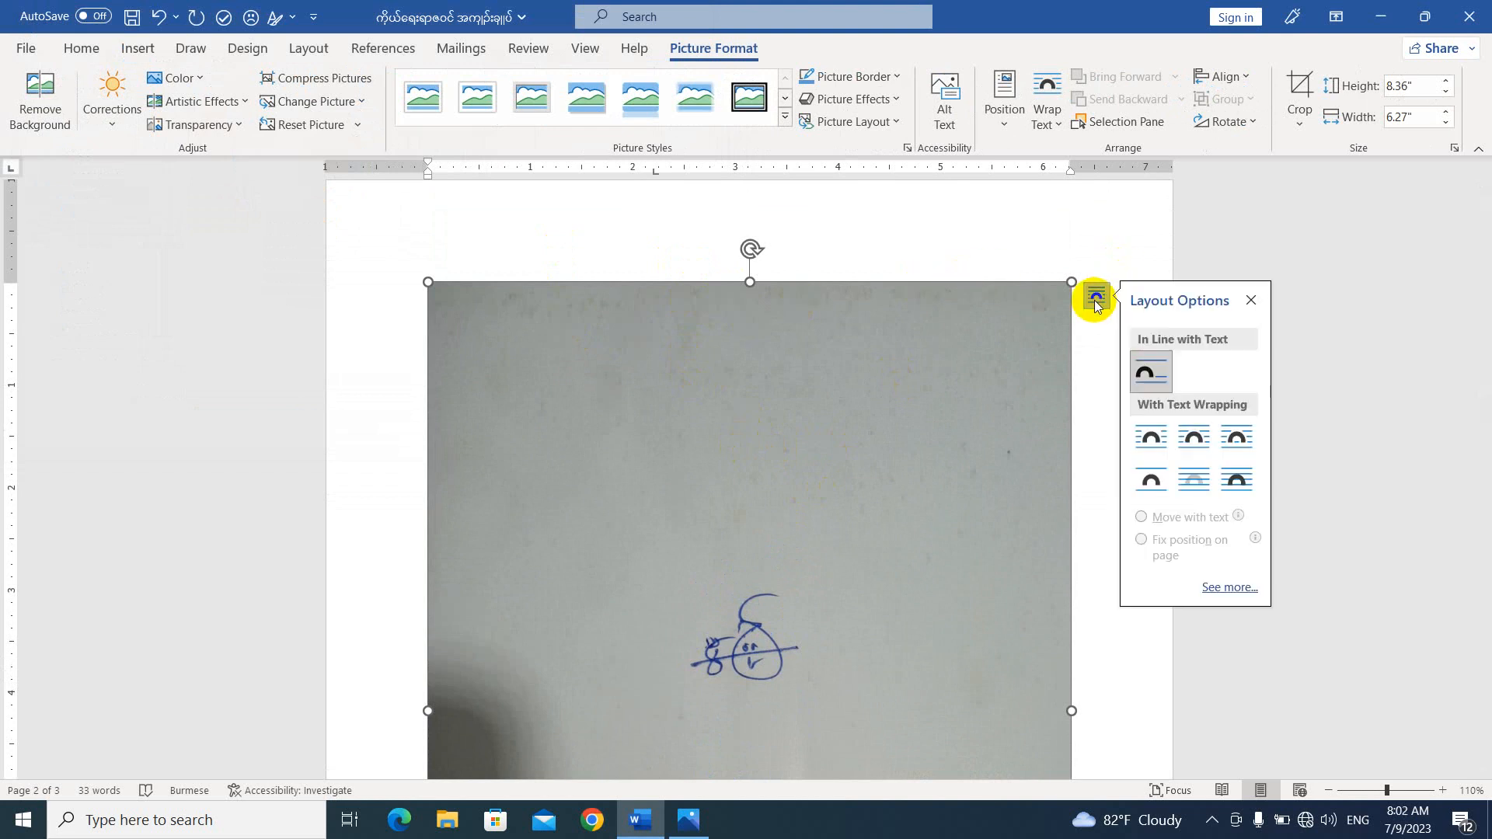
pyautogui.click(1236, 480)
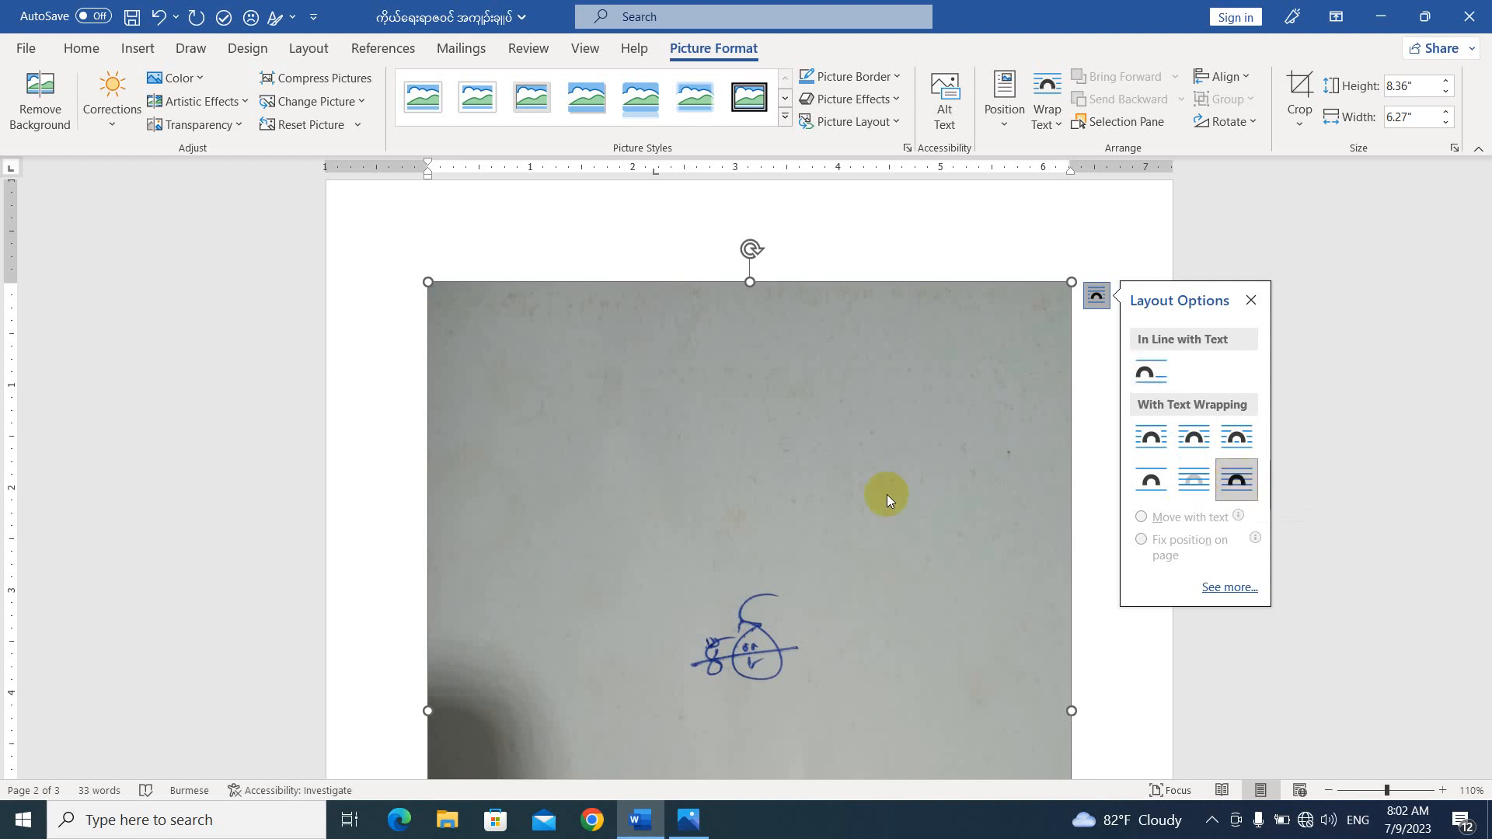
pyautogui.moveTo(753, 497); pyautogui.dragTo(755, 433)
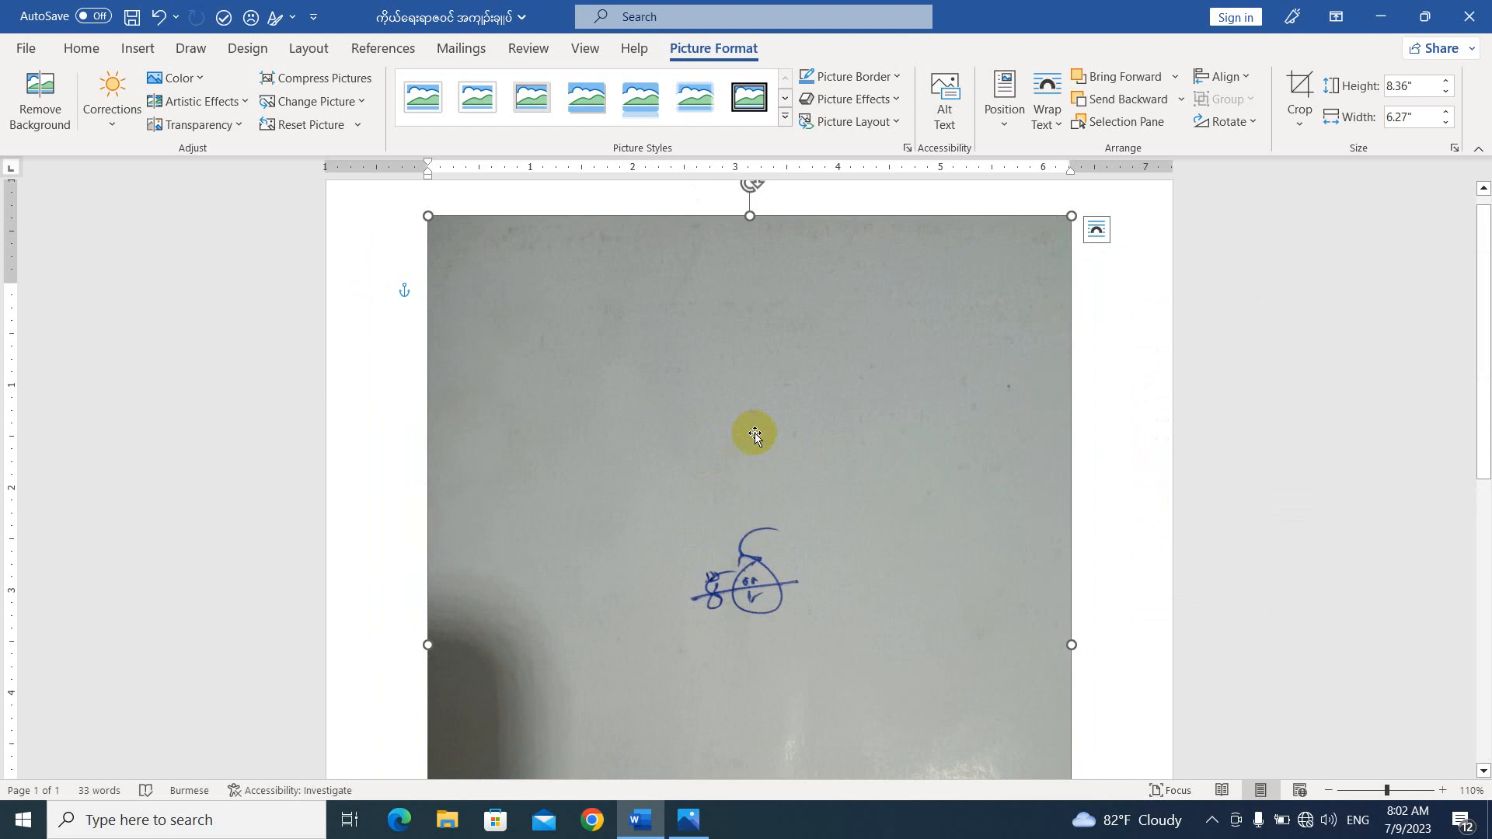
pyautogui.scroll(-8, 755, 433)
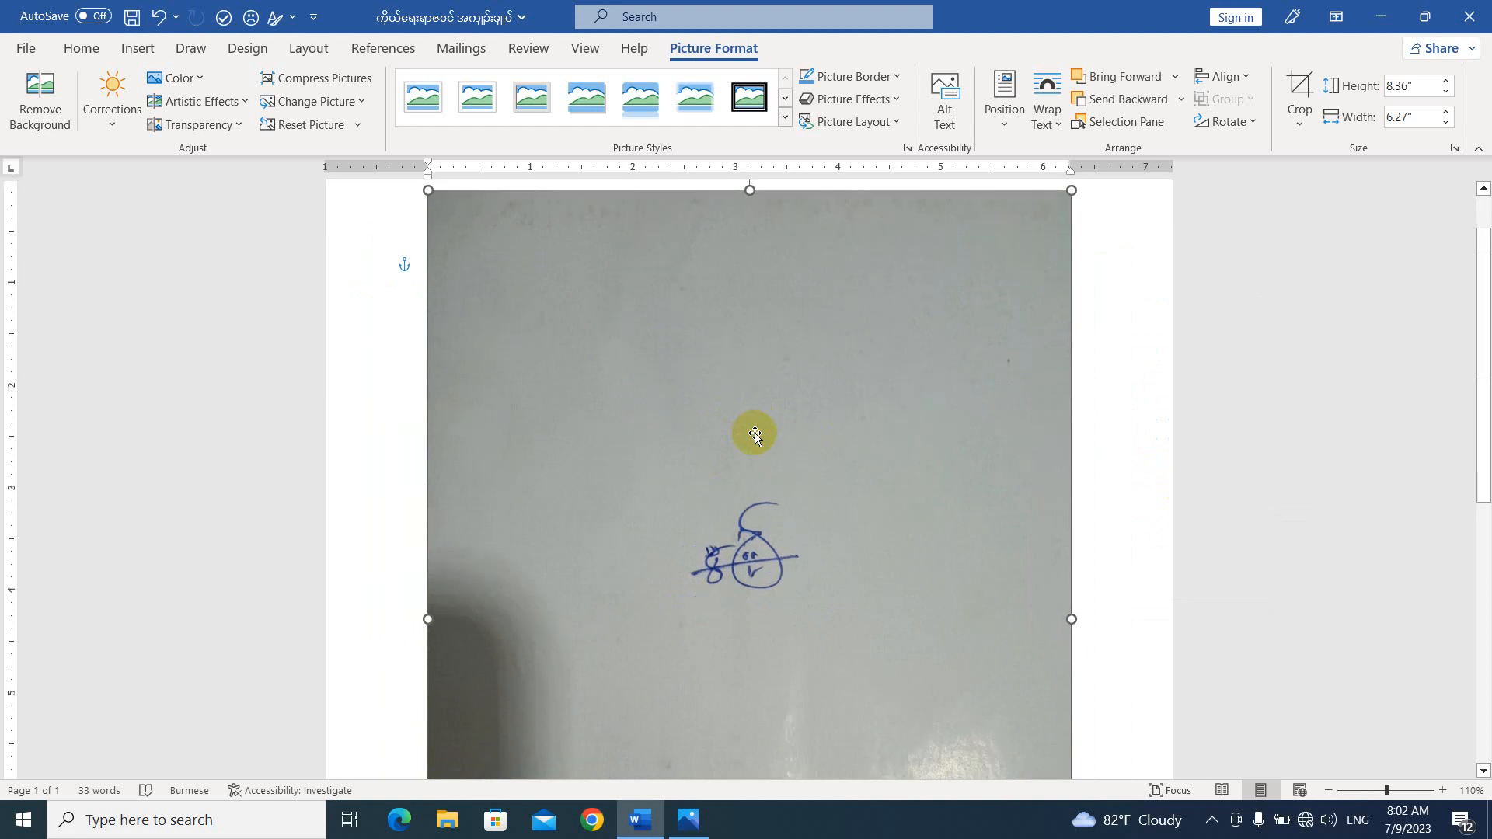
pyautogui.scroll(8, 755, 433)
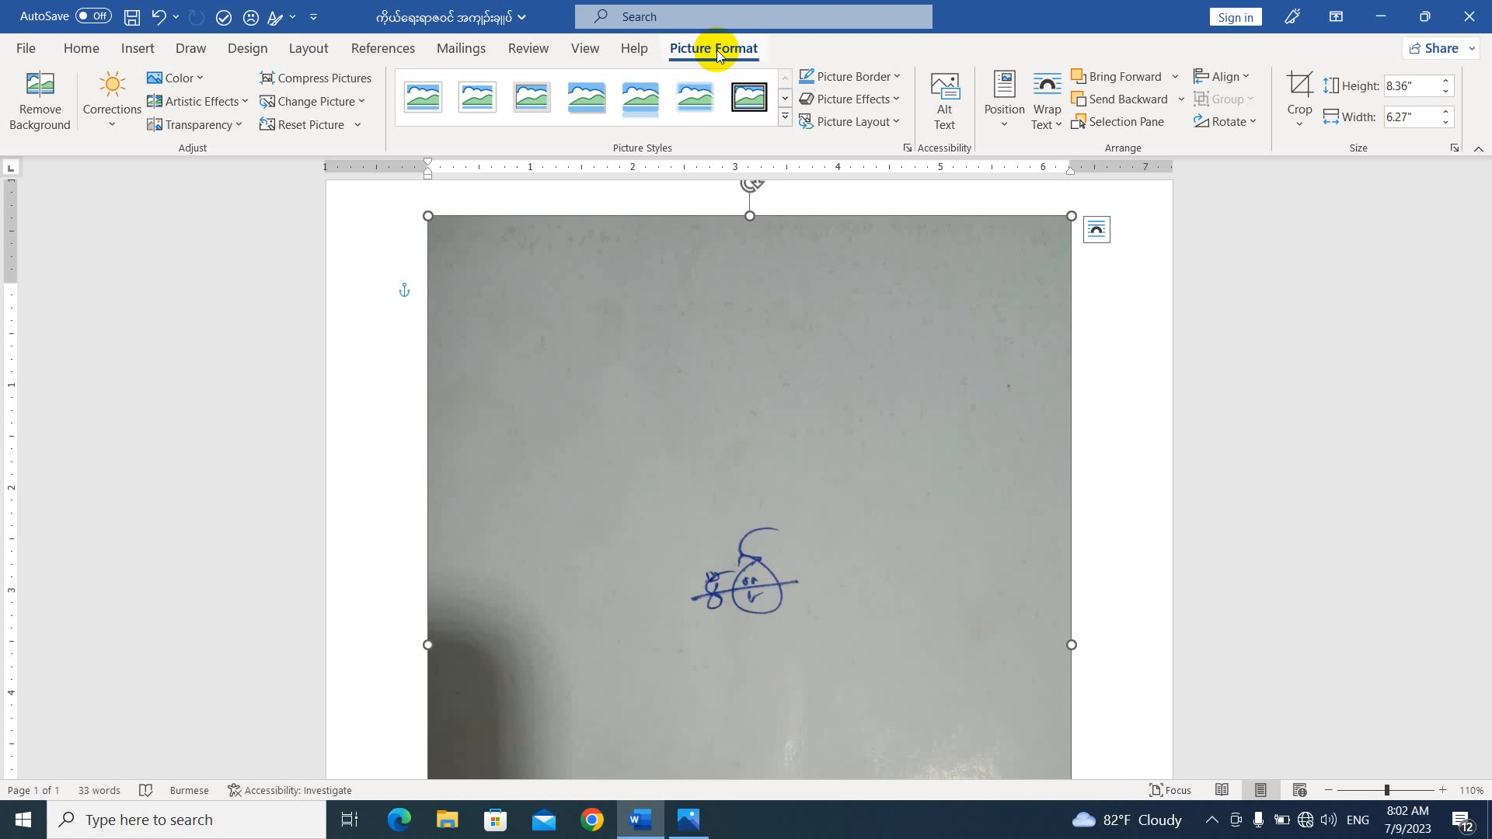
# Crop the photo on all four sides tightly around the signature, to about 0.89" high and 1.11" wide.
pyautogui.click(1301, 93)
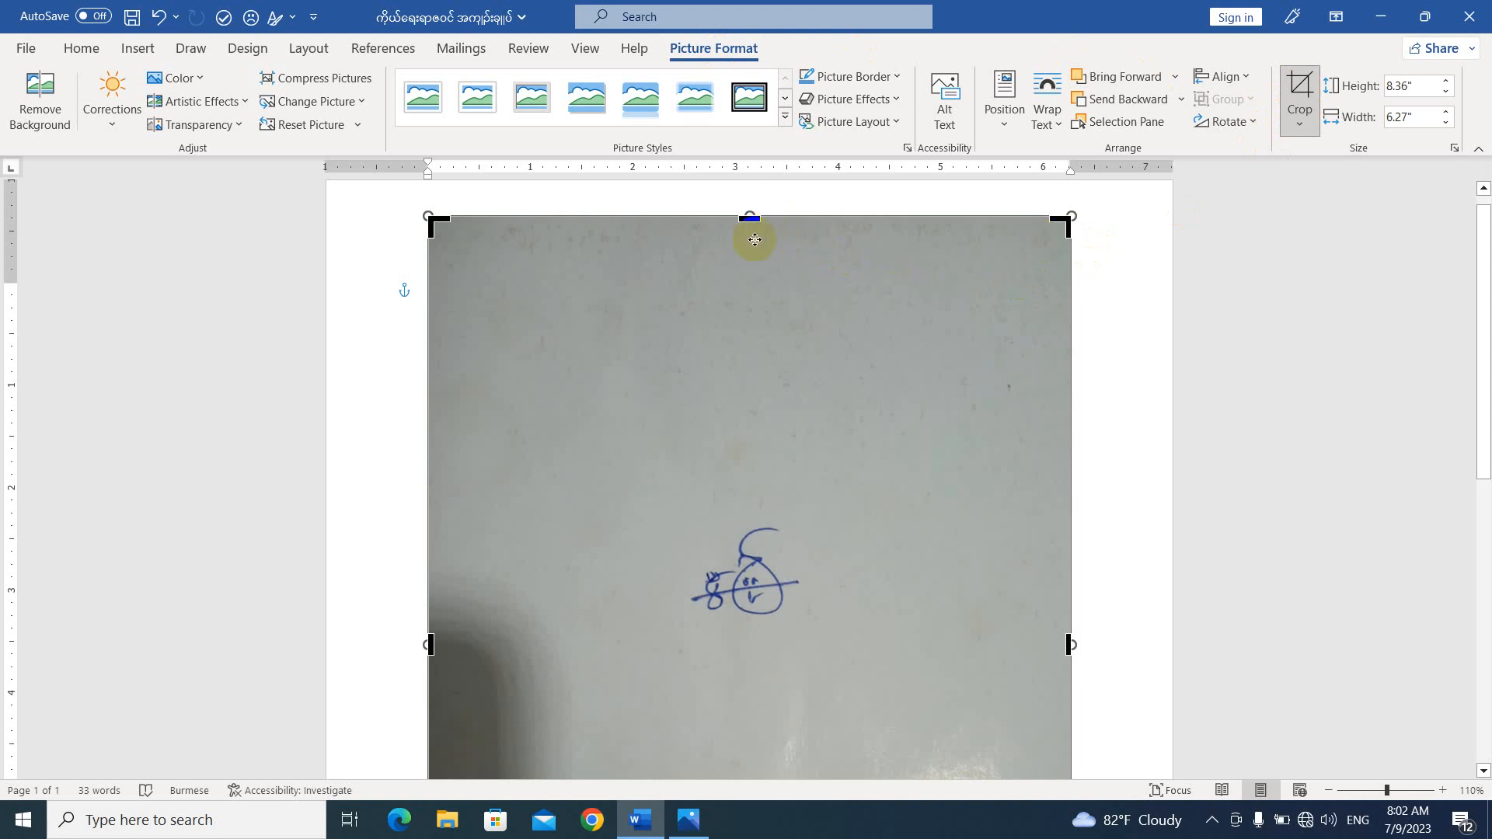
pyautogui.moveTo(753, 225); pyautogui.dragTo(773, 524)
pyautogui.scroll(-5, 767, 404)
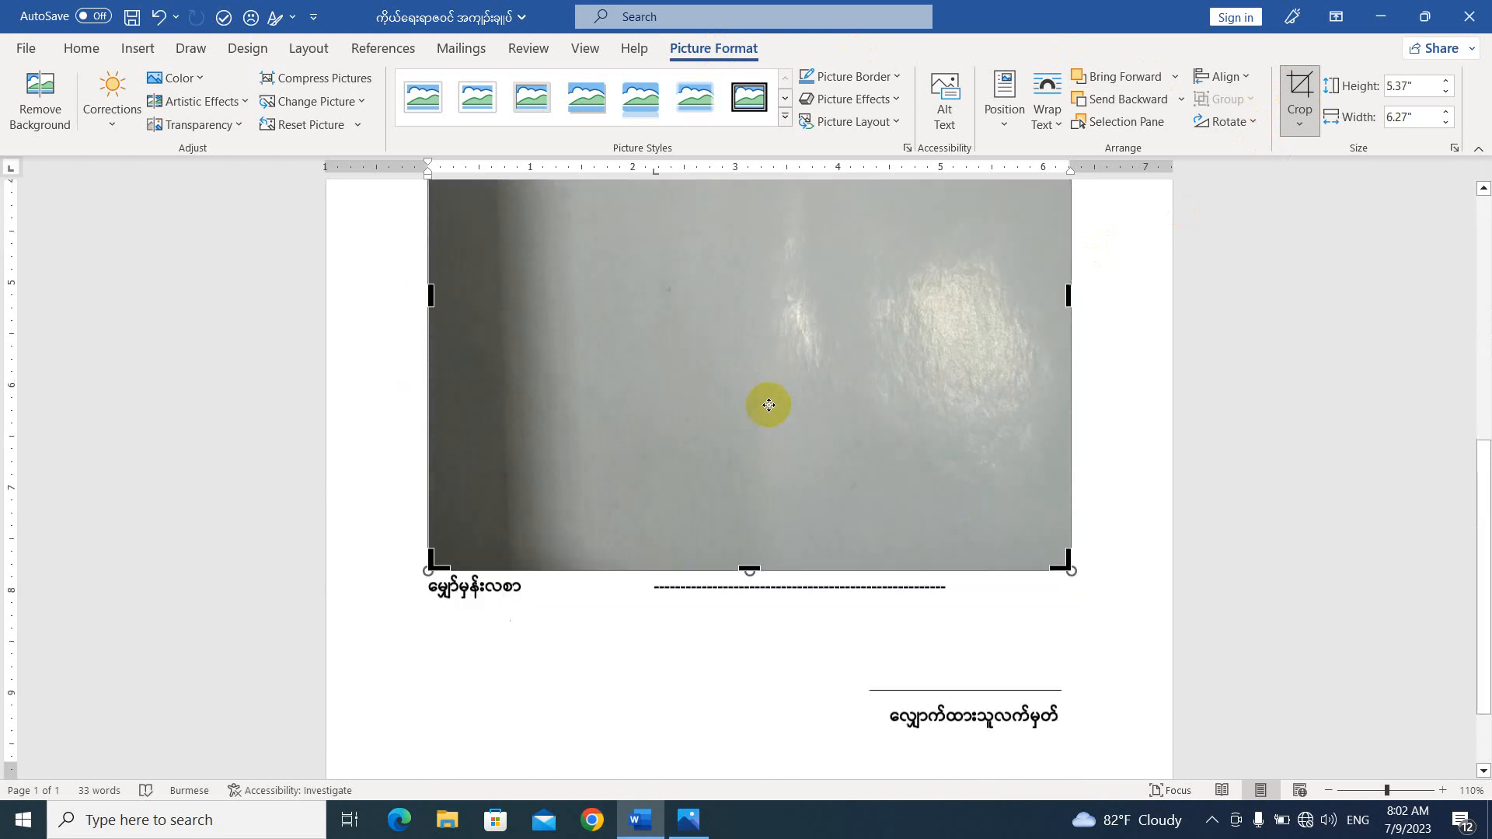
pyautogui.moveTo(746, 560)
pyautogui.mouseDown()
pyautogui.moveTo(759, 189)
pyautogui.moveTo(766, 403)
pyautogui.moveTo(748, 308)
pyautogui.mouseUp()
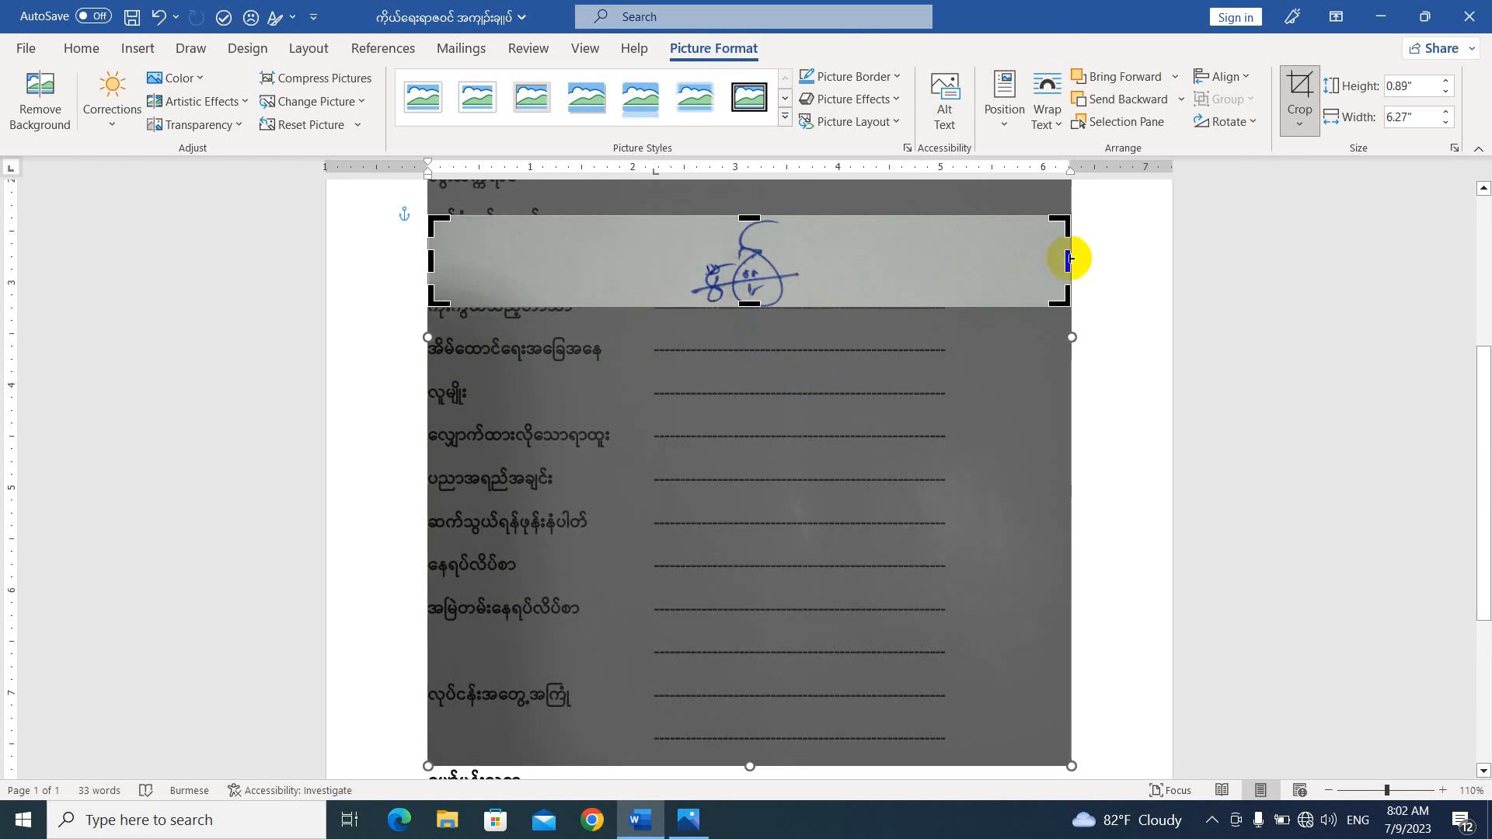
pyautogui.moveTo(1068, 257); pyautogui.dragTo(801, 267)
pyautogui.moveTo(431, 261)
pyautogui.mouseDown()
pyautogui.moveTo(456, 250)
pyautogui.moveTo(689, 277)
pyautogui.mouseUp()
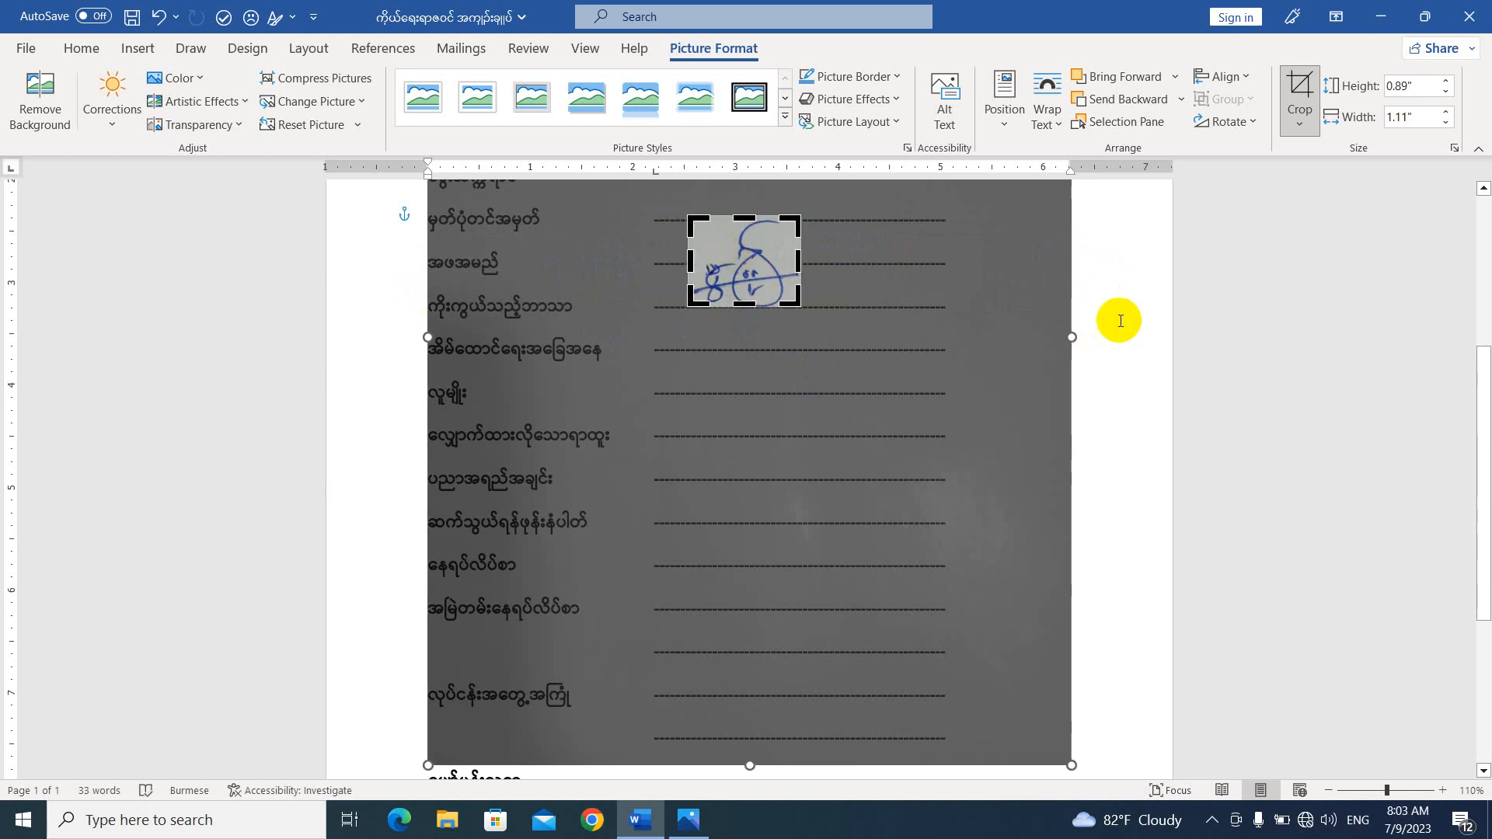
pyautogui.click(1123, 282)
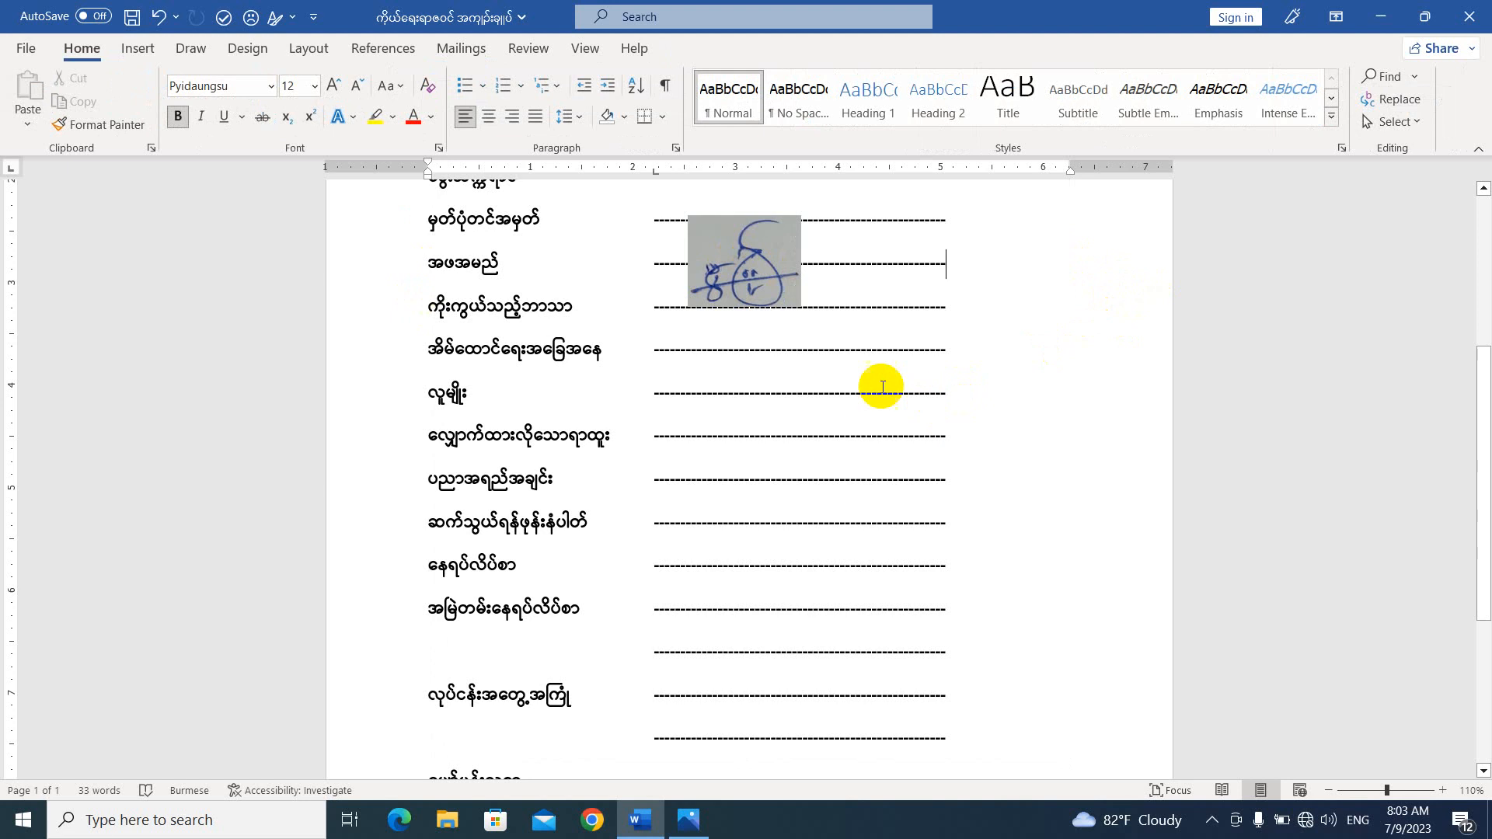
# Move the cropped signature picture down the page to sit just above the applicant's signature line.
pyautogui.moveTo(766, 262)
pyautogui.mouseDown()
pyautogui.moveTo(895, 412)
pyautogui.moveTo(1065, 521)
pyautogui.mouseUp()
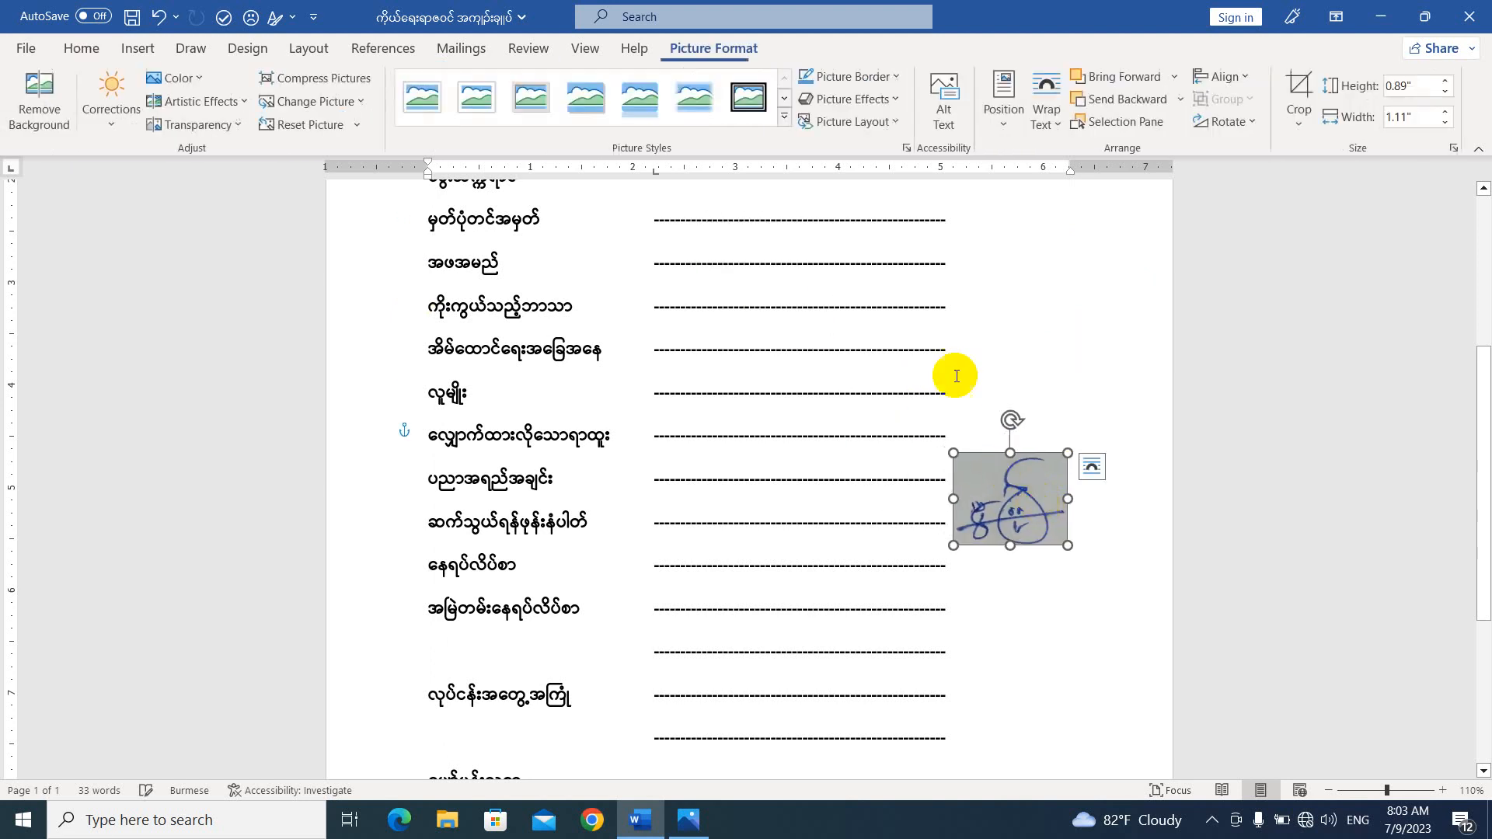
pyautogui.scroll(-2, 960, 374)
pyautogui.moveTo(1013, 332); pyautogui.dragTo(980, 669)
pyautogui.scroll(-2, 947, 483)
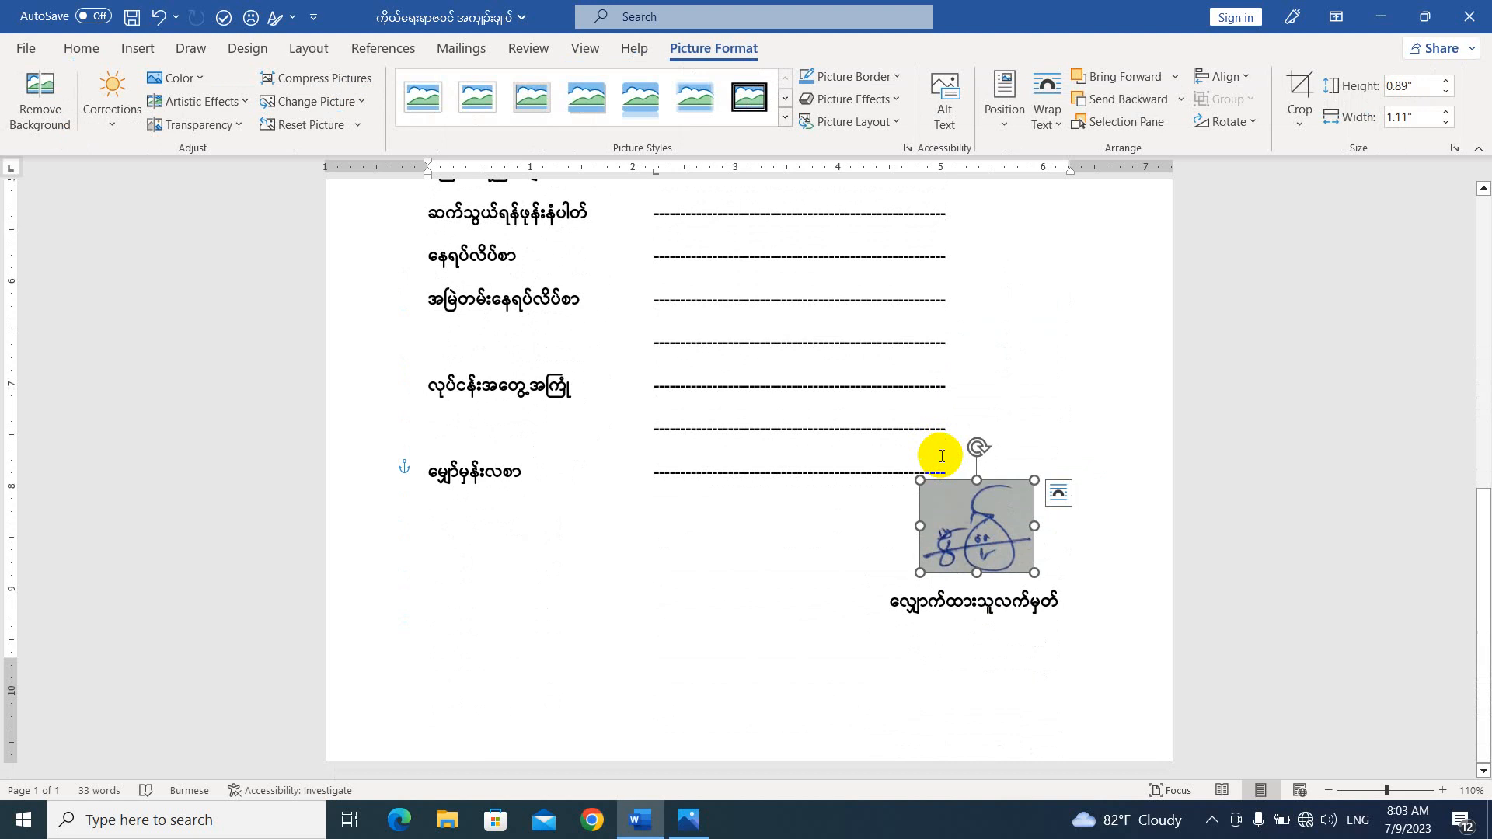
pyautogui.moveTo(997, 536)
pyautogui.mouseDown()
pyautogui.moveTo(1013, 394)
pyautogui.moveTo(976, 489)
pyautogui.moveTo(969, 527)
pyautogui.moveTo(984, 538)
pyautogui.mouseUp()
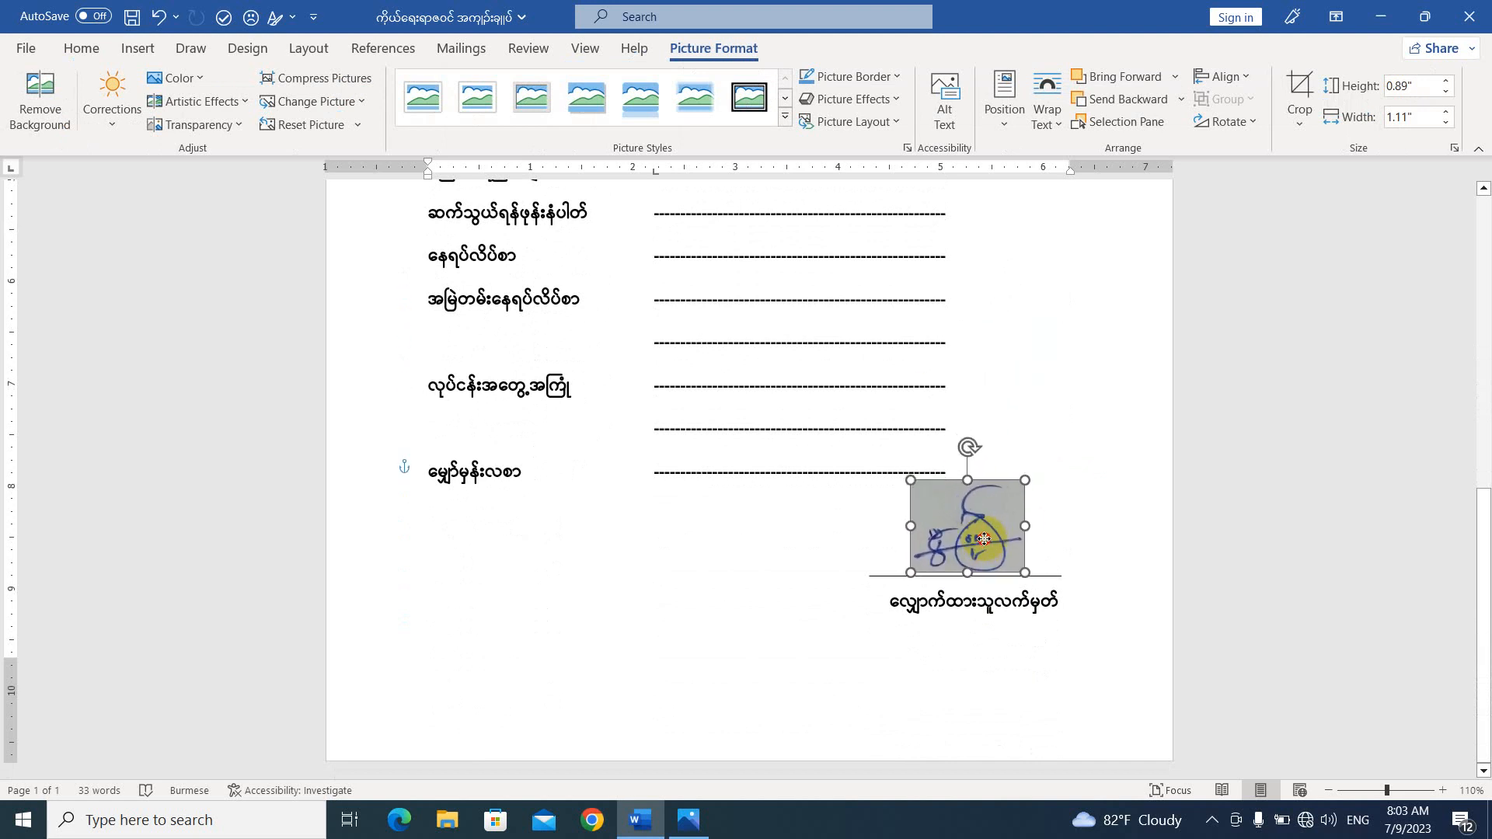
pyautogui.click(1039, 460)
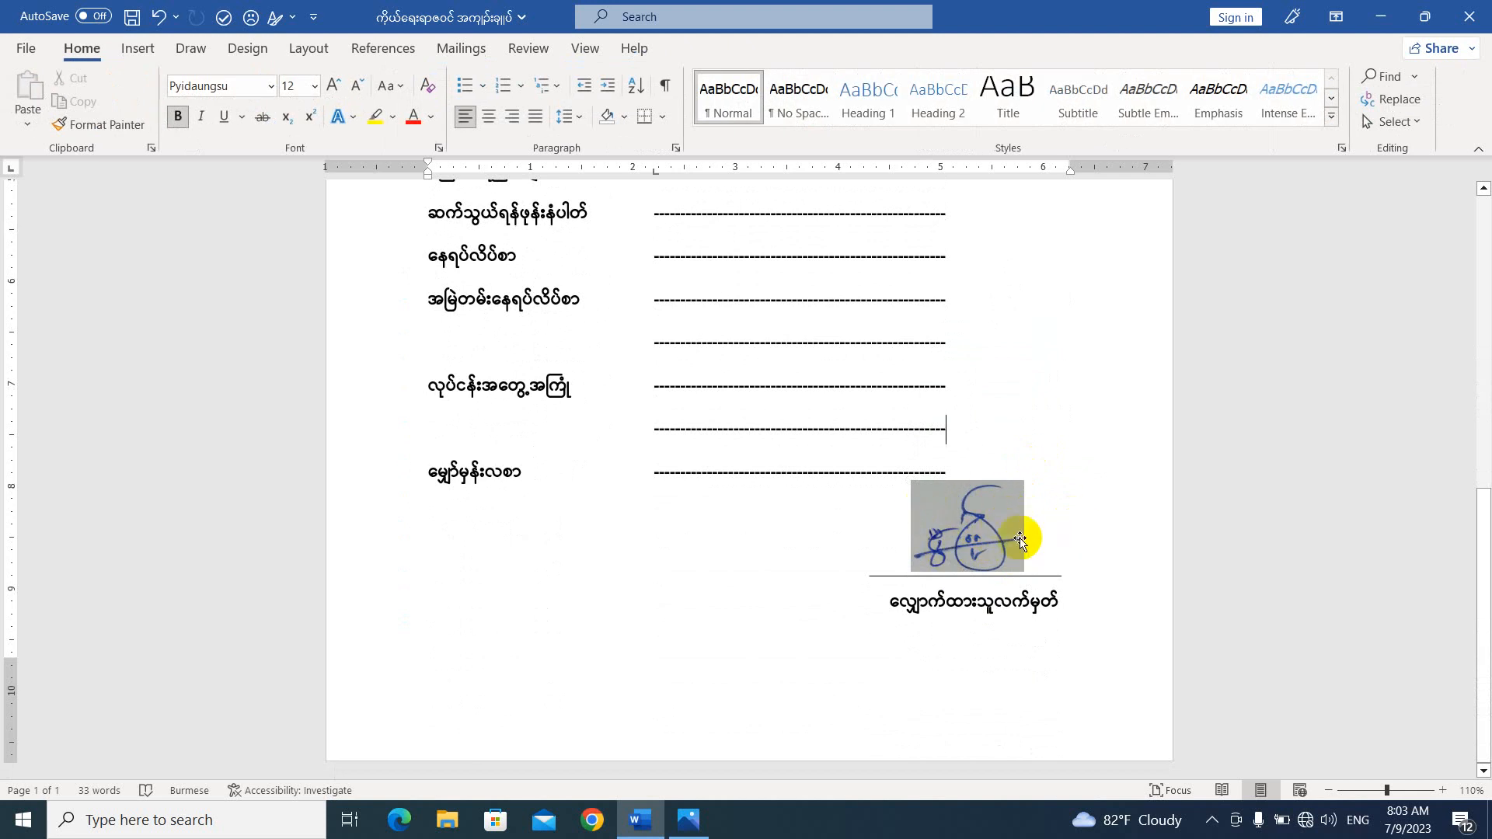
# Open the signature picture's formatting settings and set its brightness to 42% in the picture corrections.
pyautogui.click(930, 521)
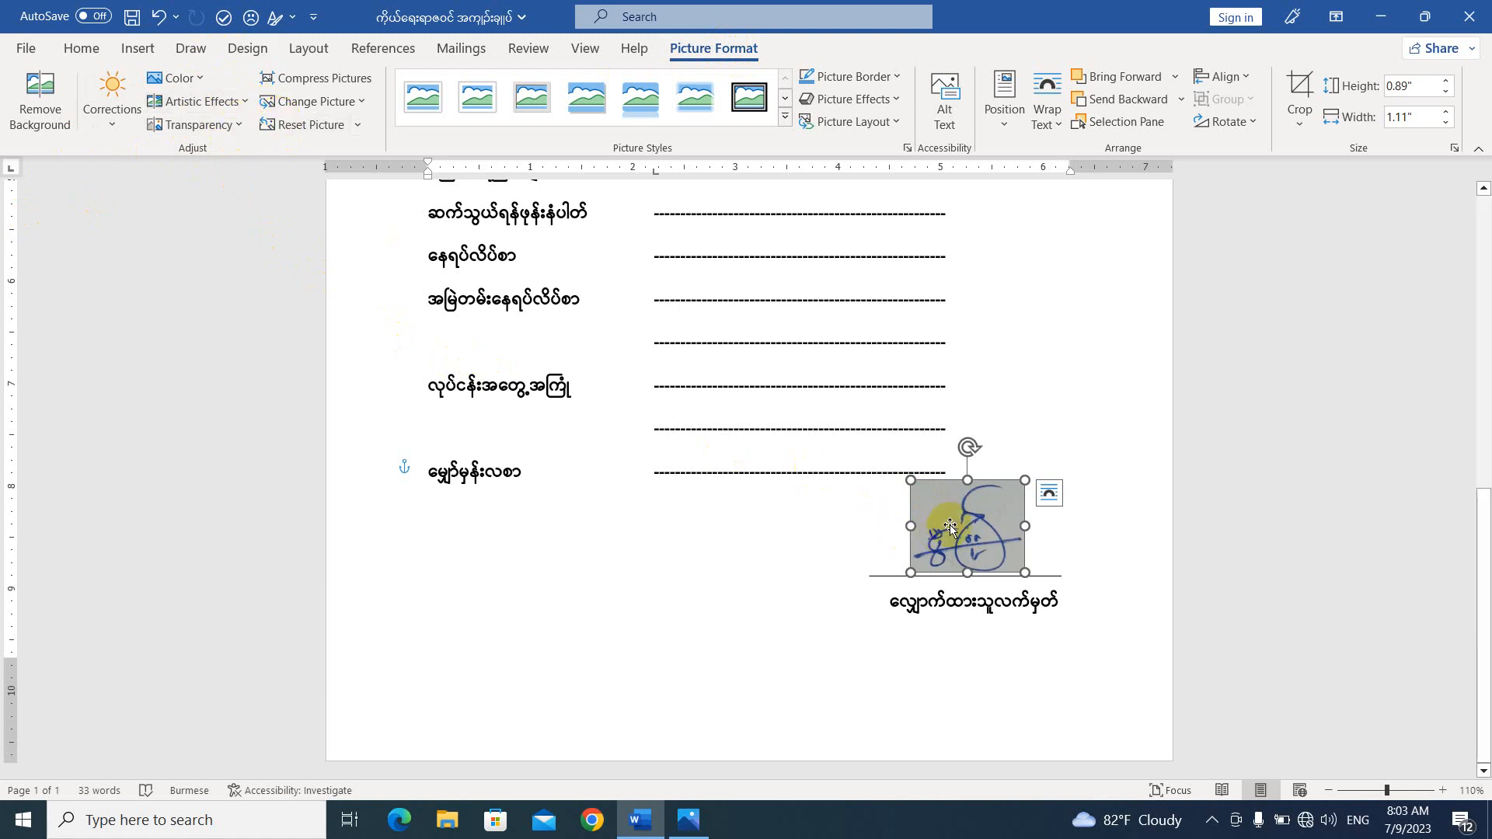
pyautogui.rightClick(969, 509)
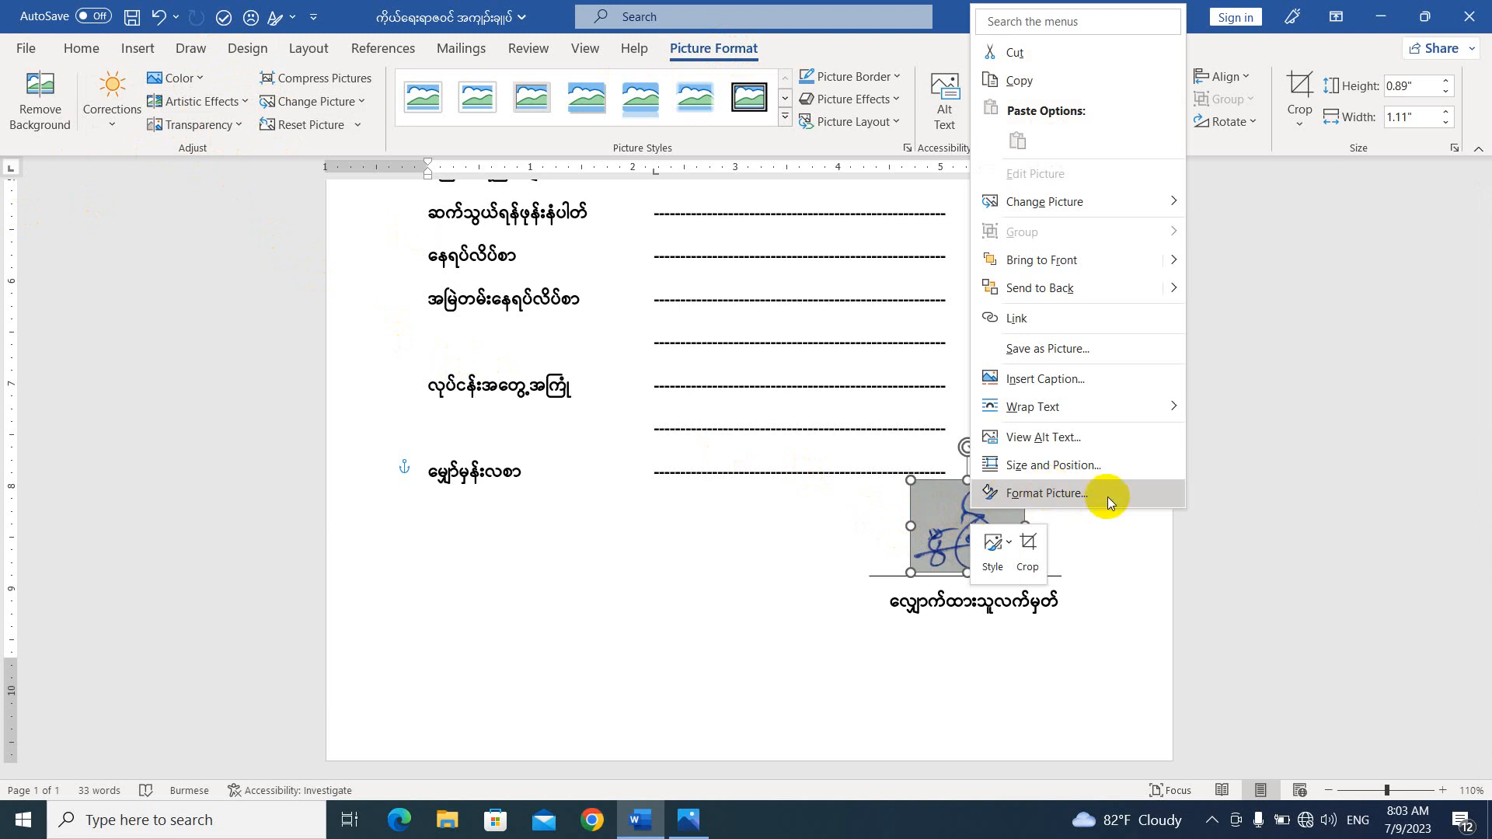
pyautogui.click(1070, 495)
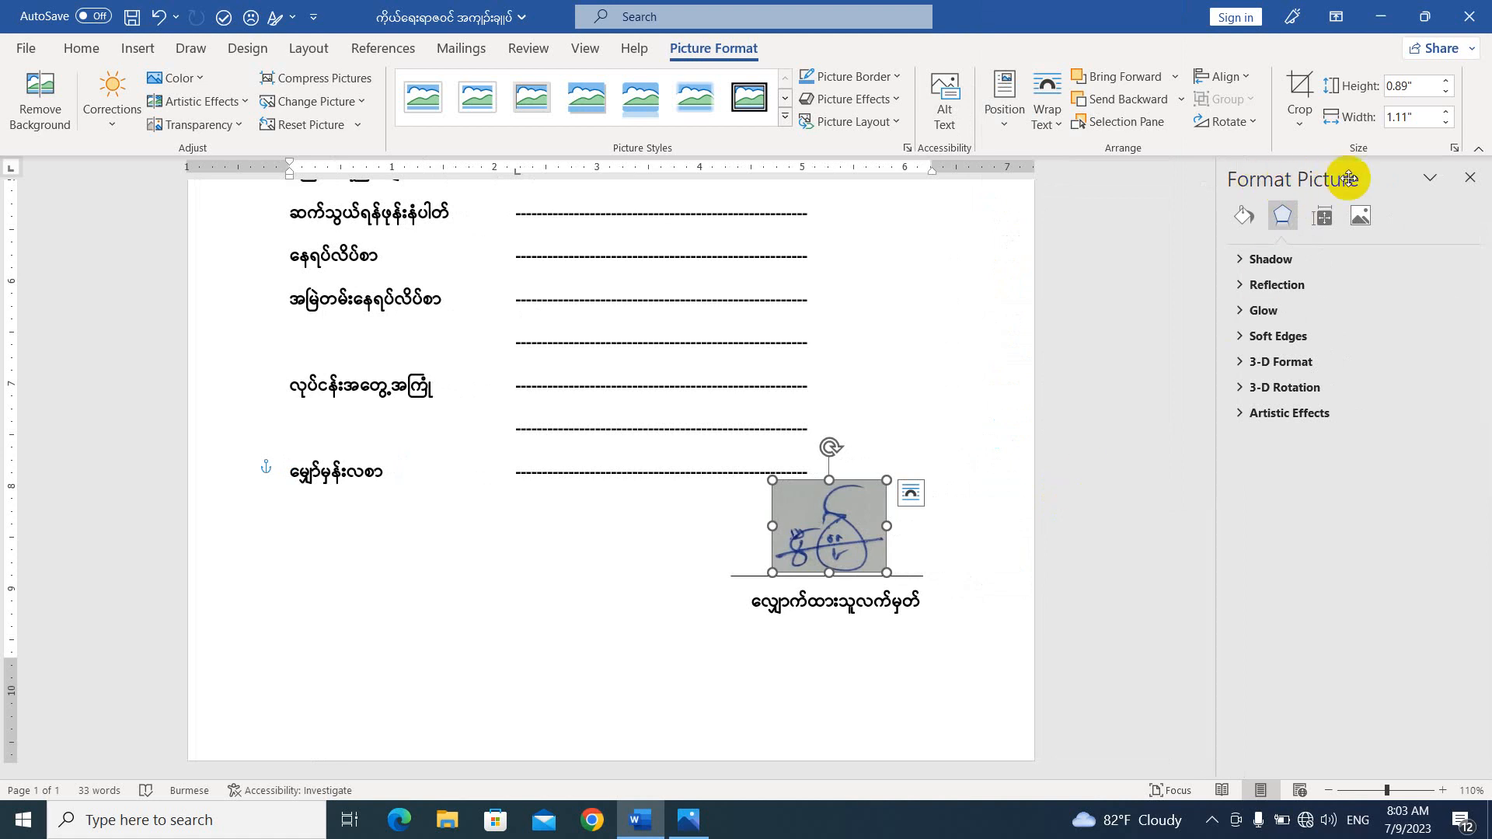
pyautogui.click(1364, 226)
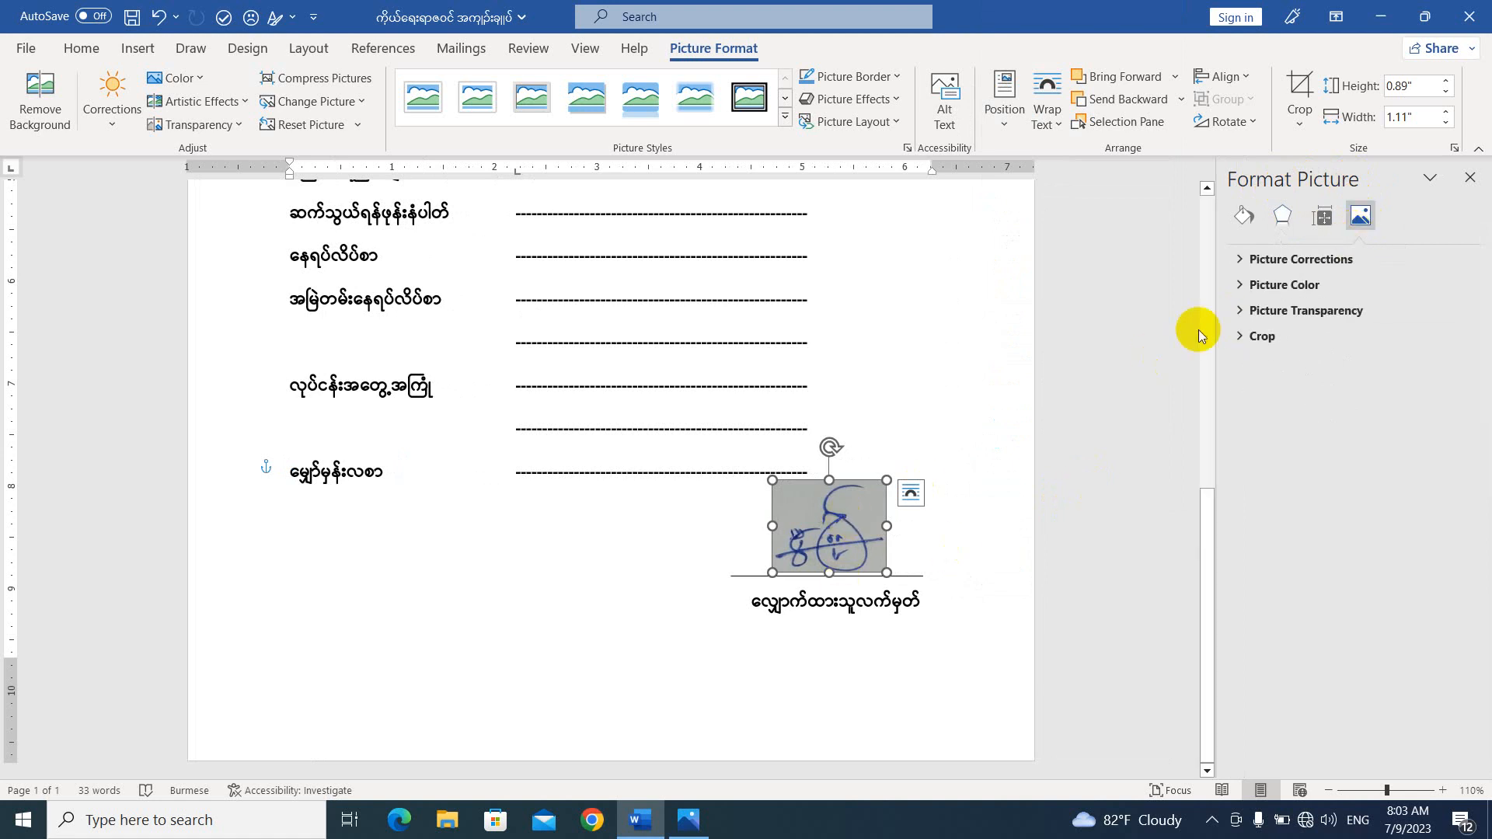
pyautogui.click(1243, 263)
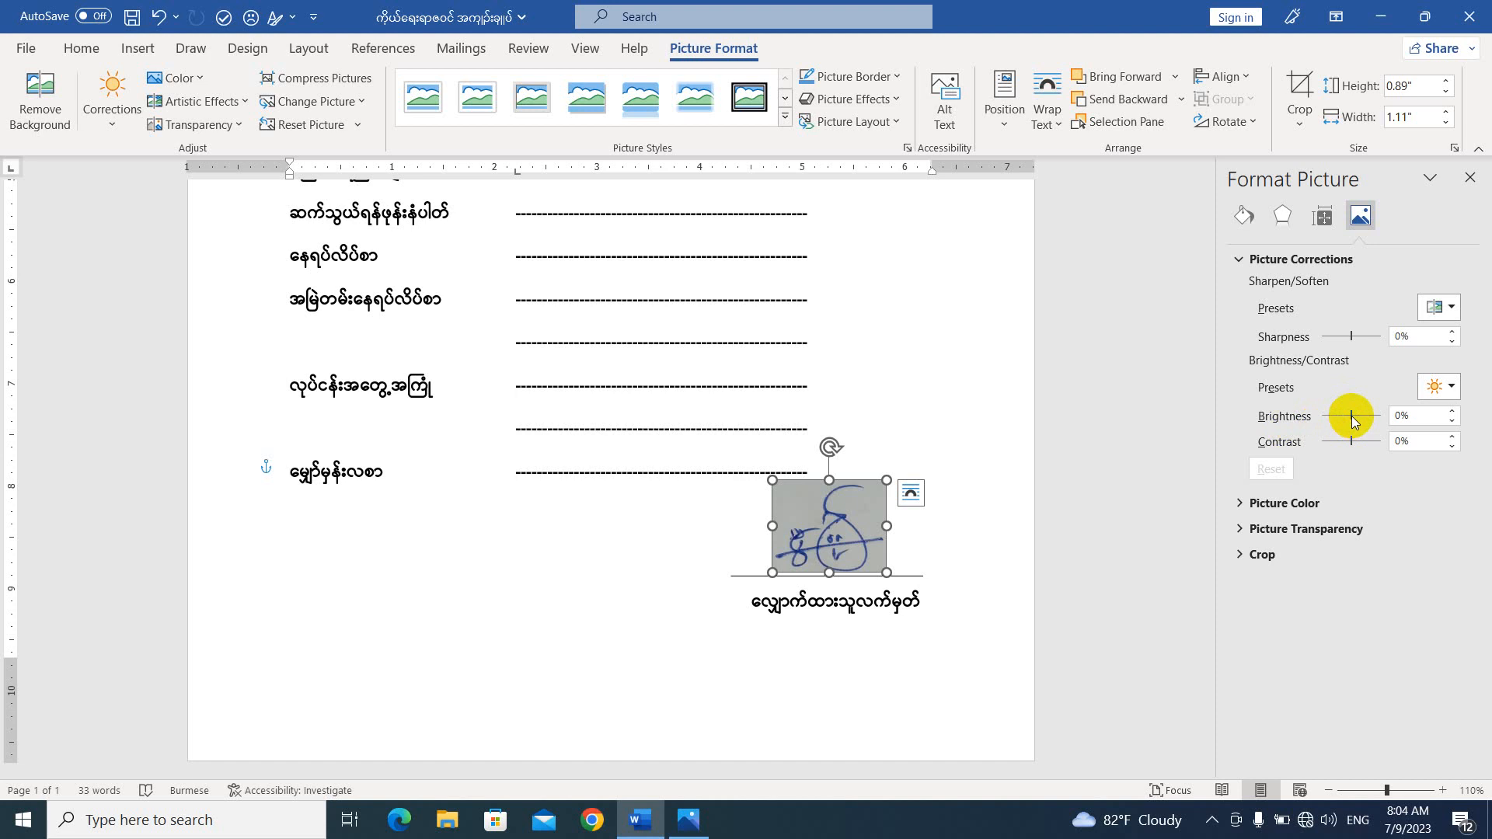
pyautogui.moveTo(1351, 416); pyautogui.dragTo(1388, 416)
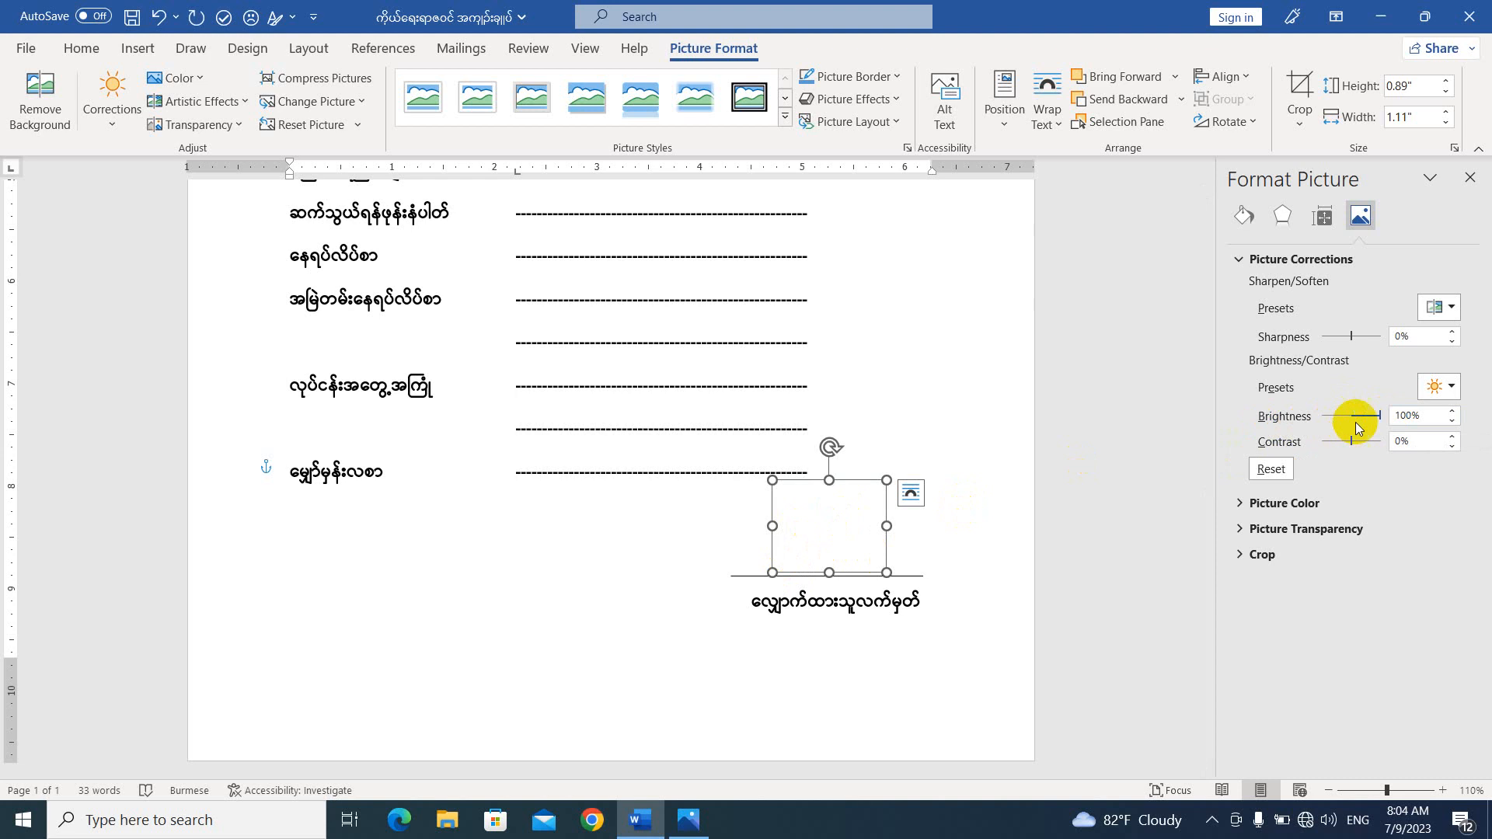
pyautogui.moveTo(1369, 420); pyautogui.dragTo(1364, 416)
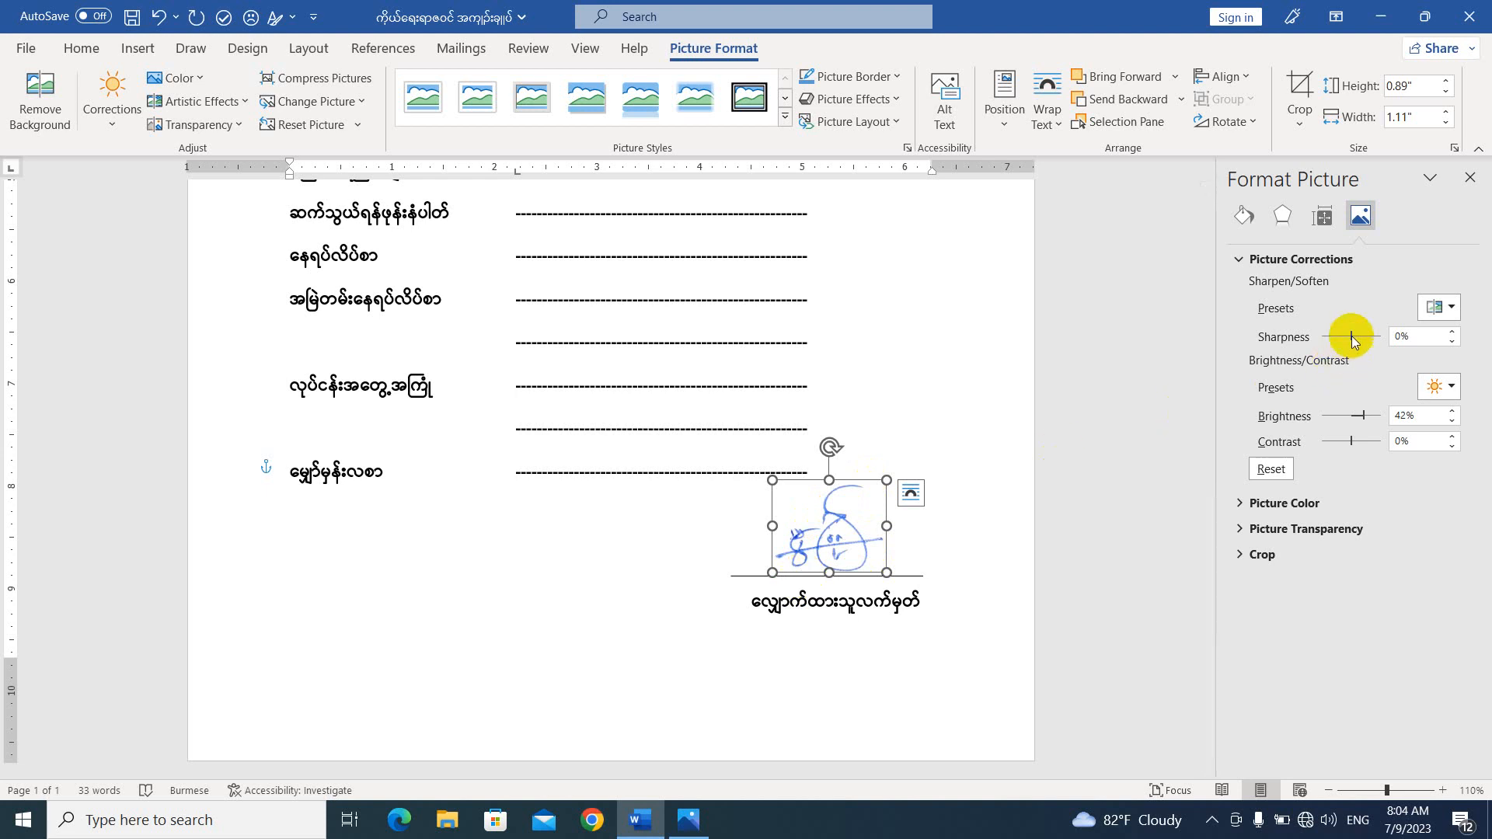
# Set the signature picture's sharpness to 40%.
pyautogui.moveTo(1352, 334); pyautogui.dragTo(1361, 334)
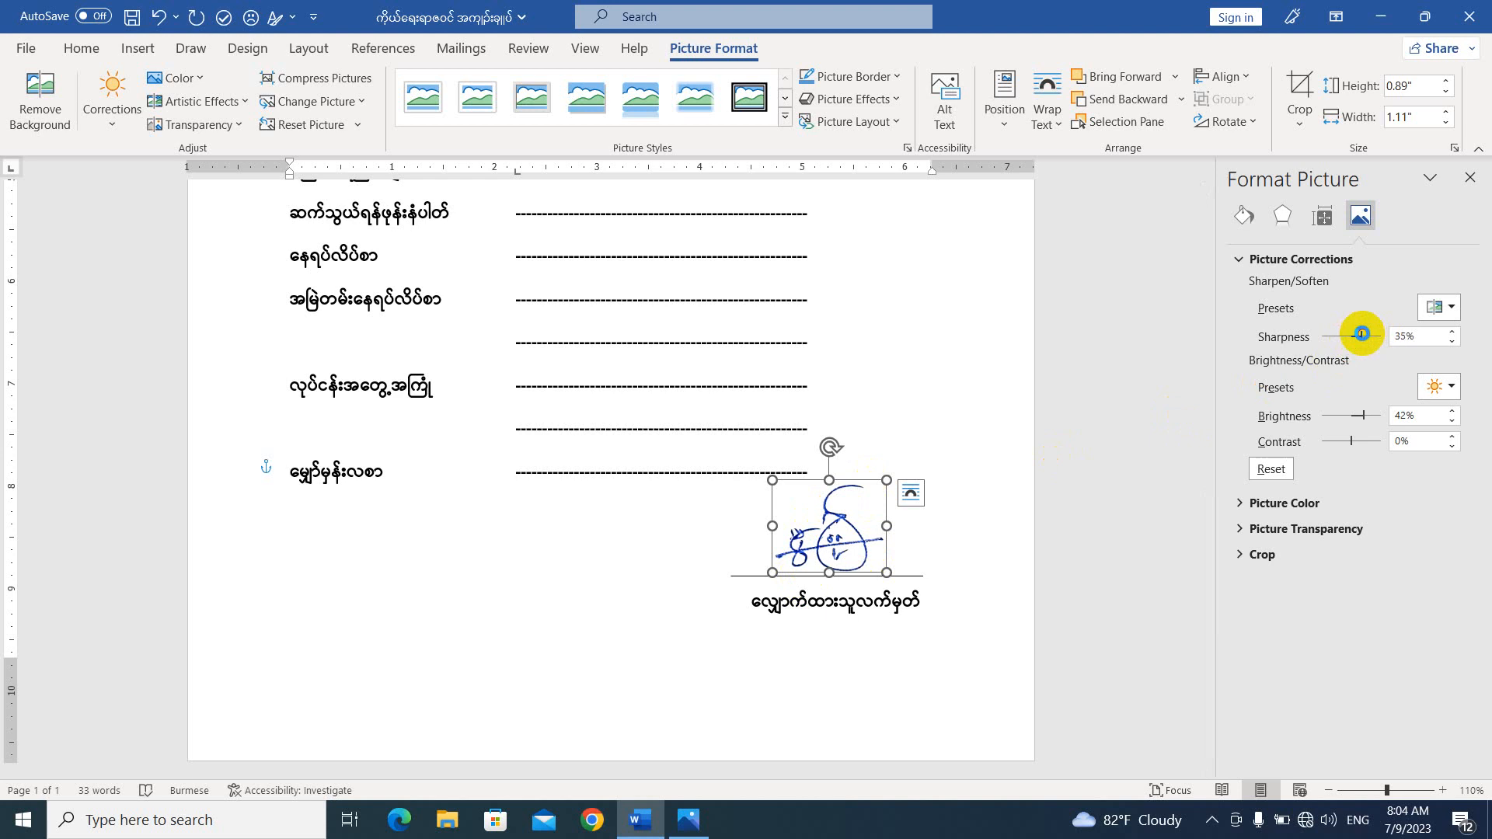
pyautogui.press('Tab')
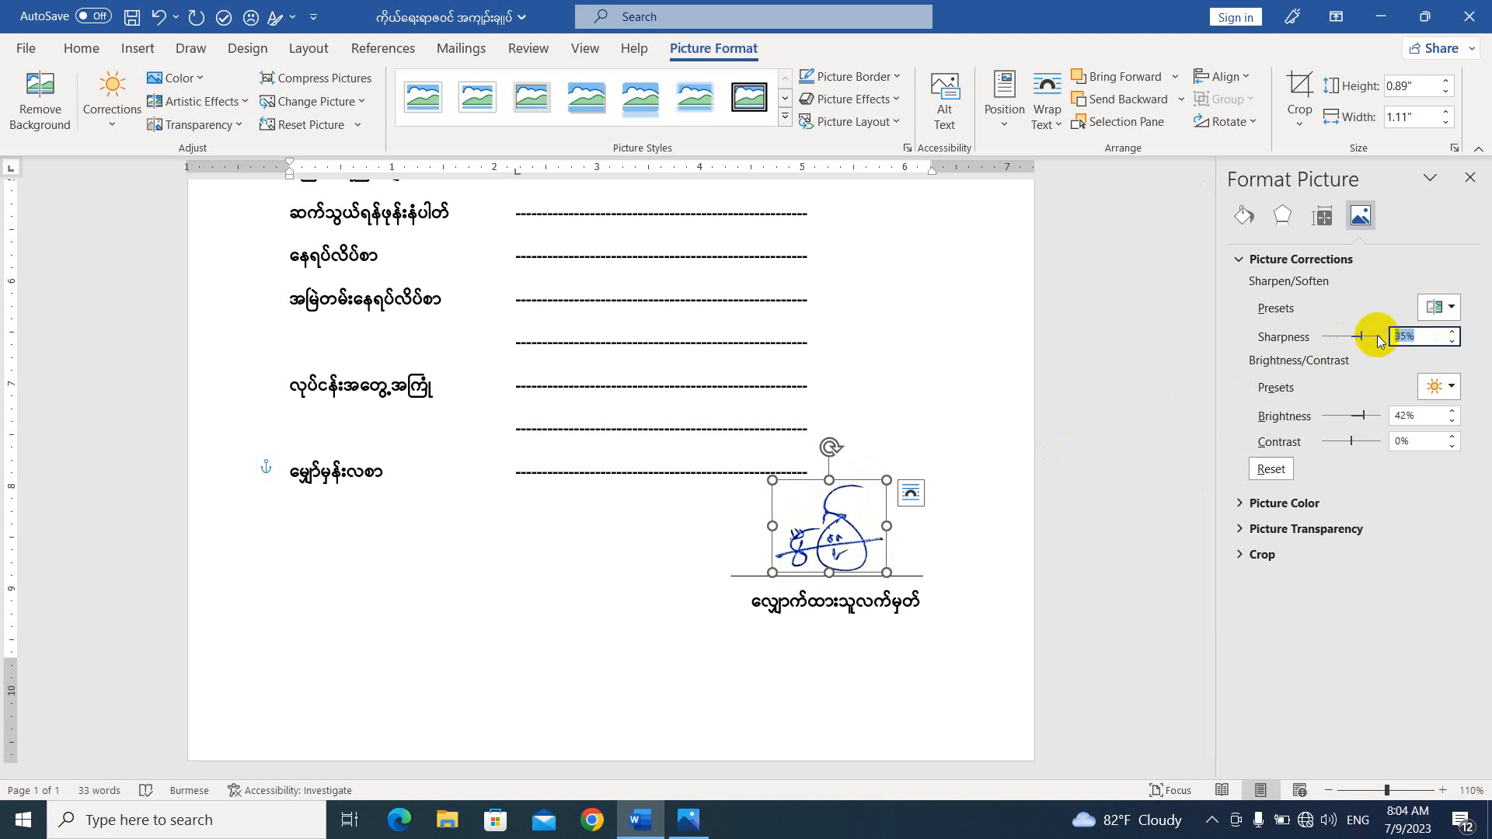
pyautogui.write('40')
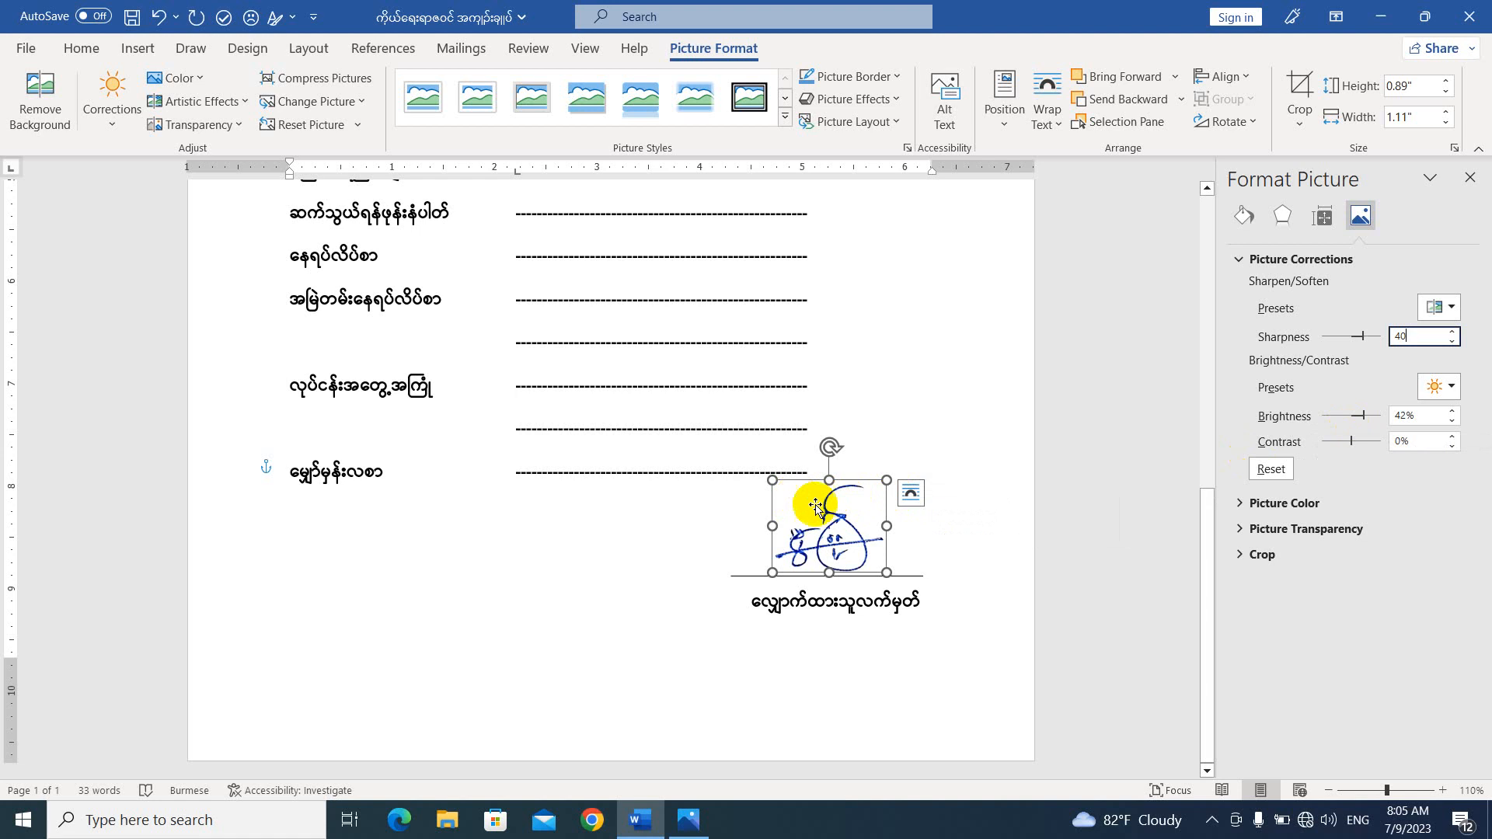
pyautogui.click(843, 525)
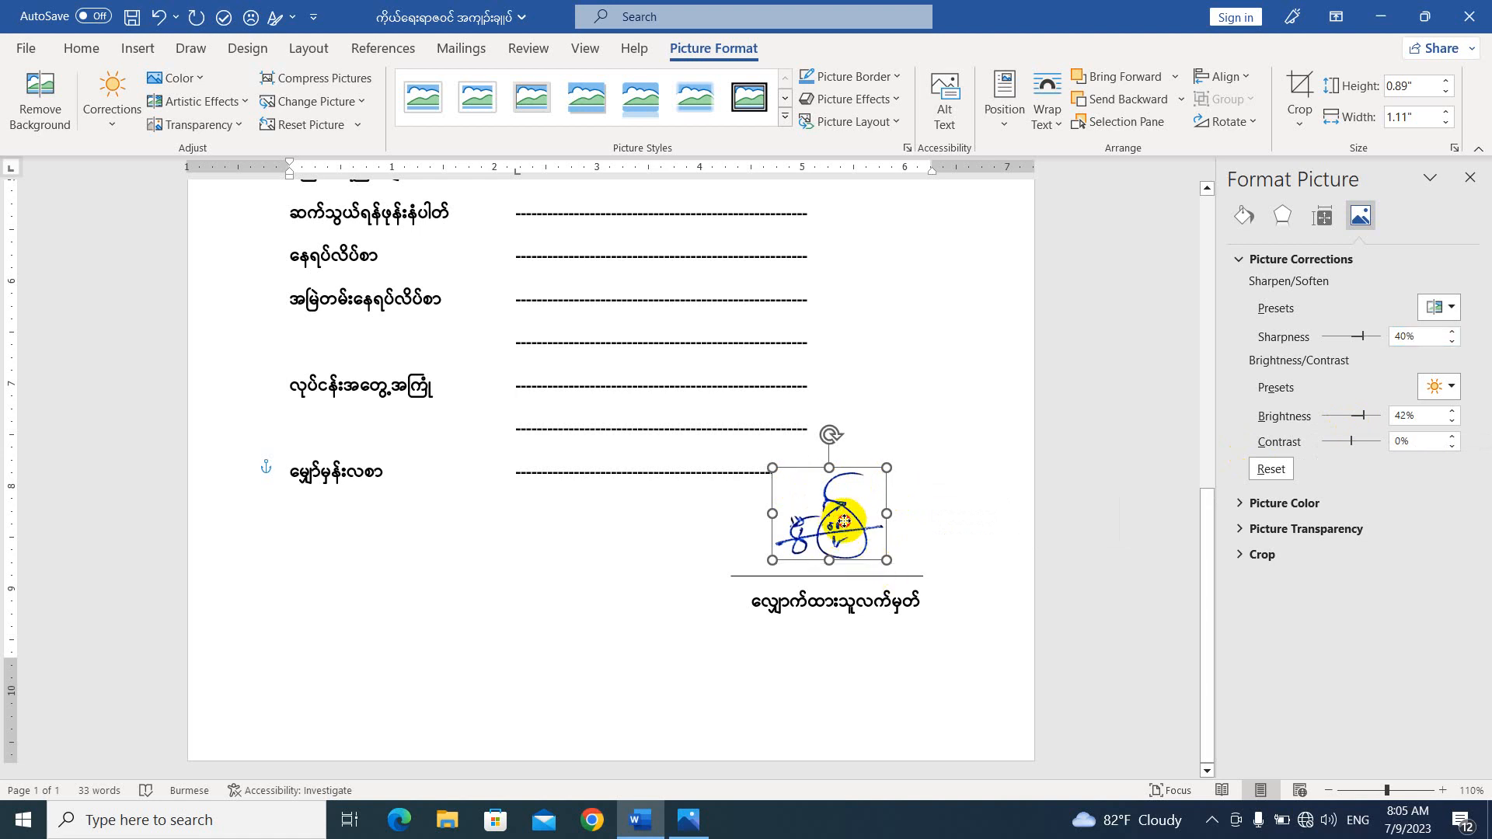
# Move the signature picture down over the signature line and set its transparency to 29%.
pyautogui.moveTo(843, 534)
pyautogui.mouseDown()
pyautogui.moveTo(843, 553)
pyautogui.moveTo(826, 554)
pyautogui.mouseUp()
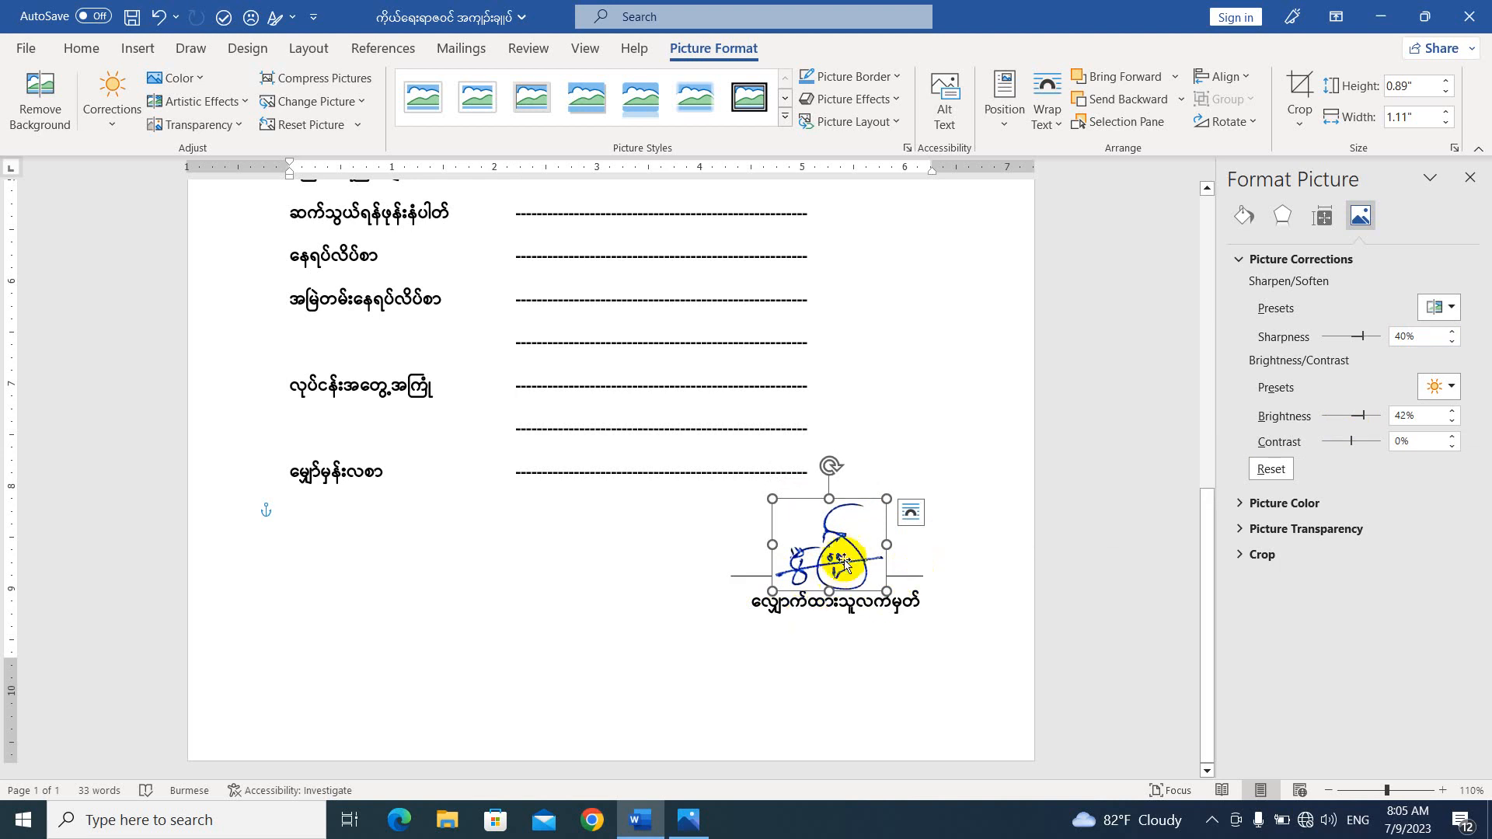
pyautogui.moveTo(842, 549); pyautogui.dragTo(848, 552)
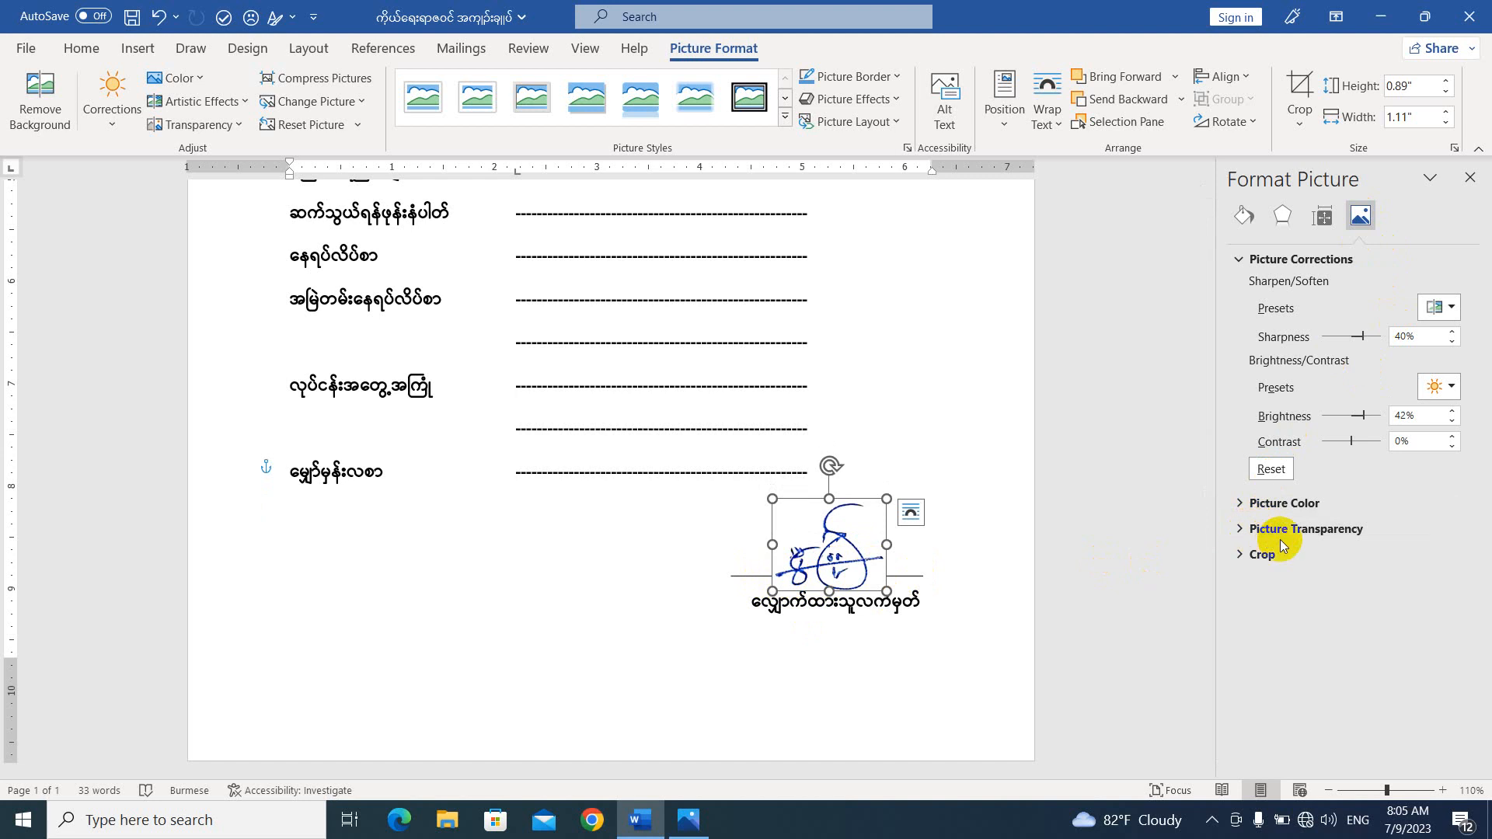
pyautogui.click(1242, 528)
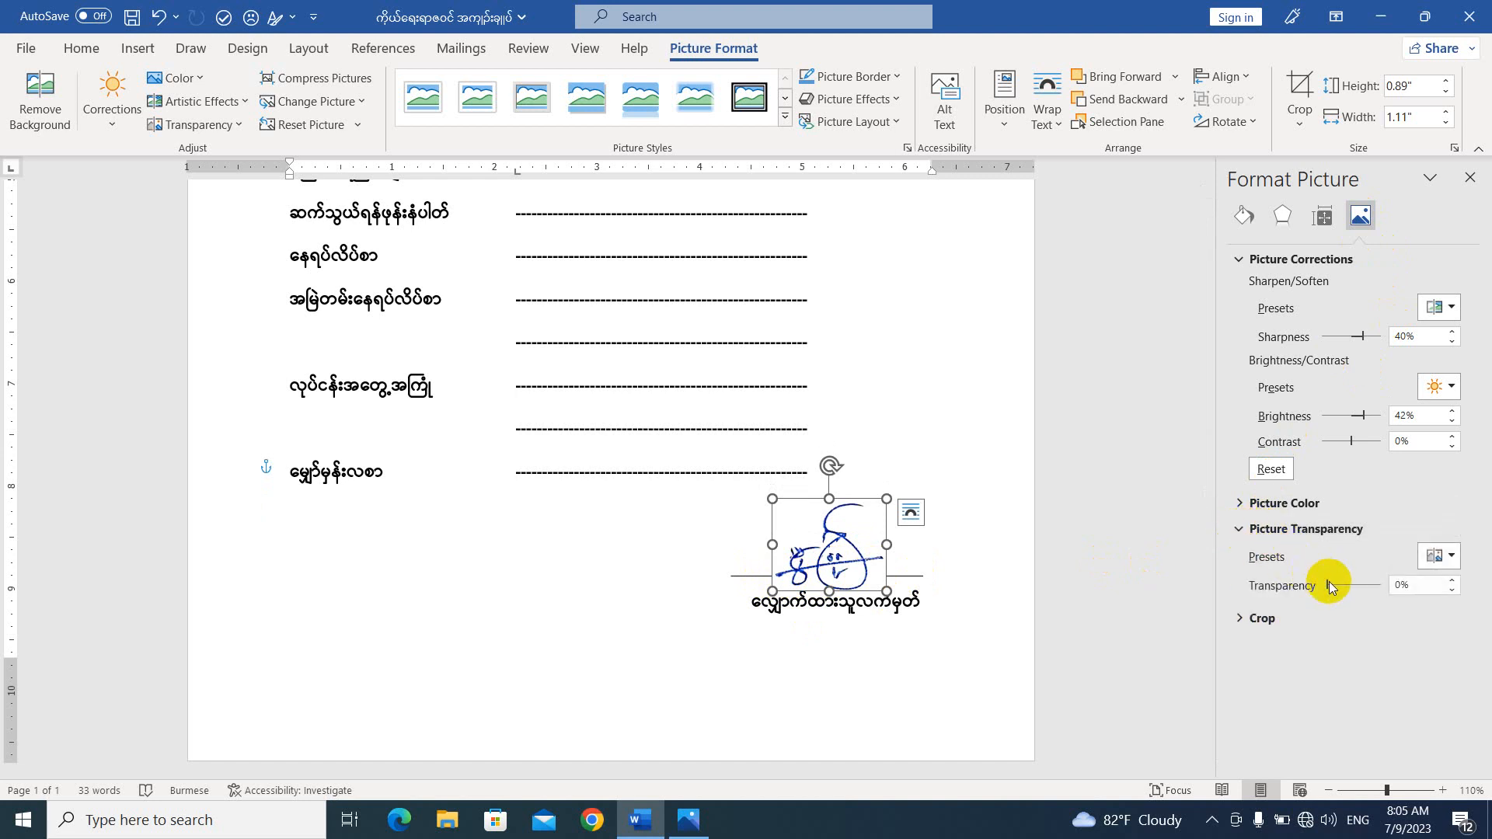
pyautogui.moveTo(1330, 585)
pyautogui.mouseDown()
pyautogui.moveTo(1354, 591)
pyautogui.moveTo(1338, 586)
pyautogui.mouseUp()
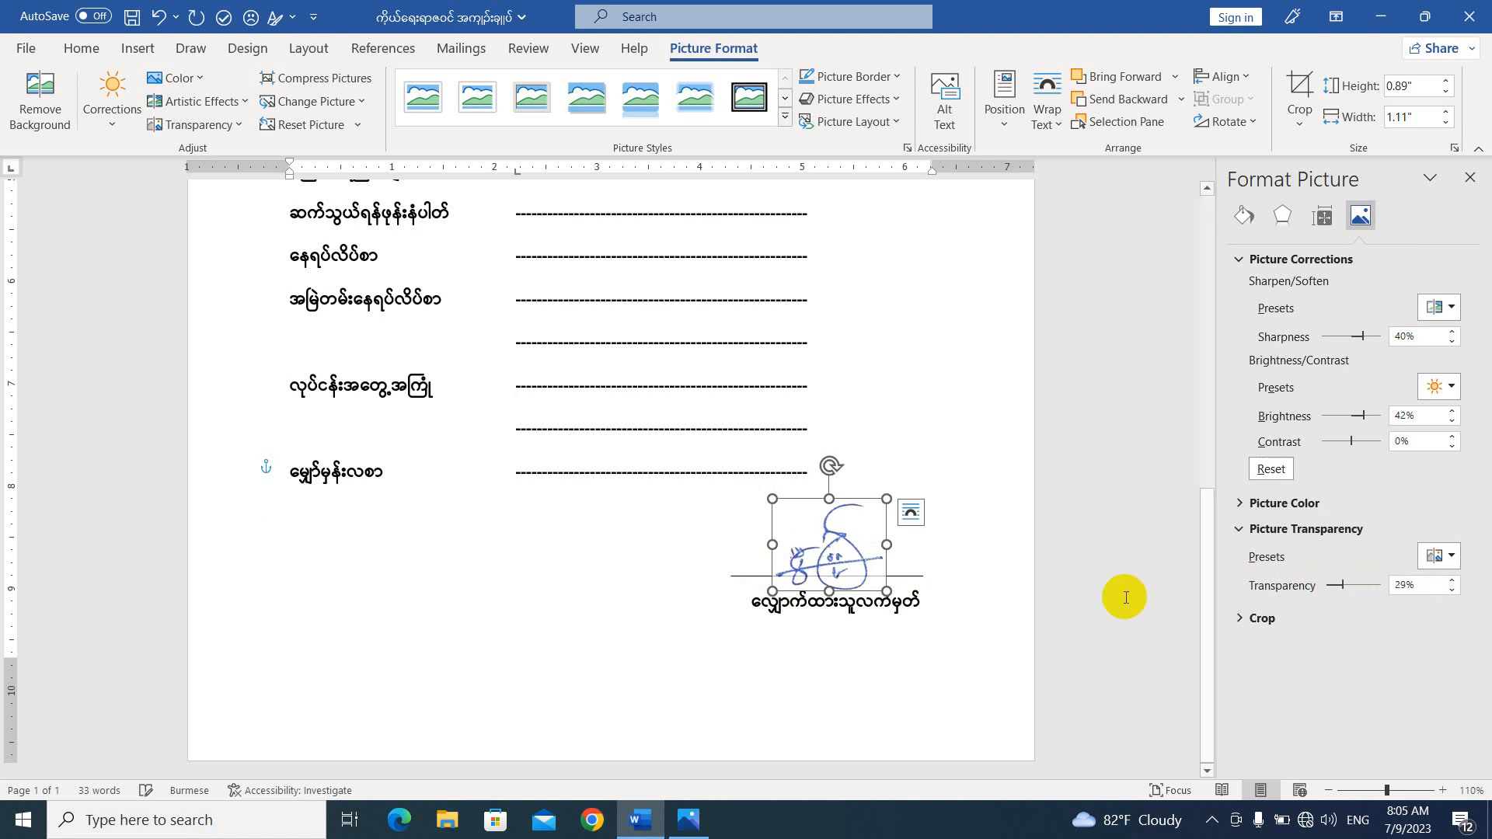
# Move the signature picture up to sit just above the signature line, set its transparency to 0% and deselect it.
pyautogui.moveTo(856, 576); pyautogui.dragTo(850, 548)
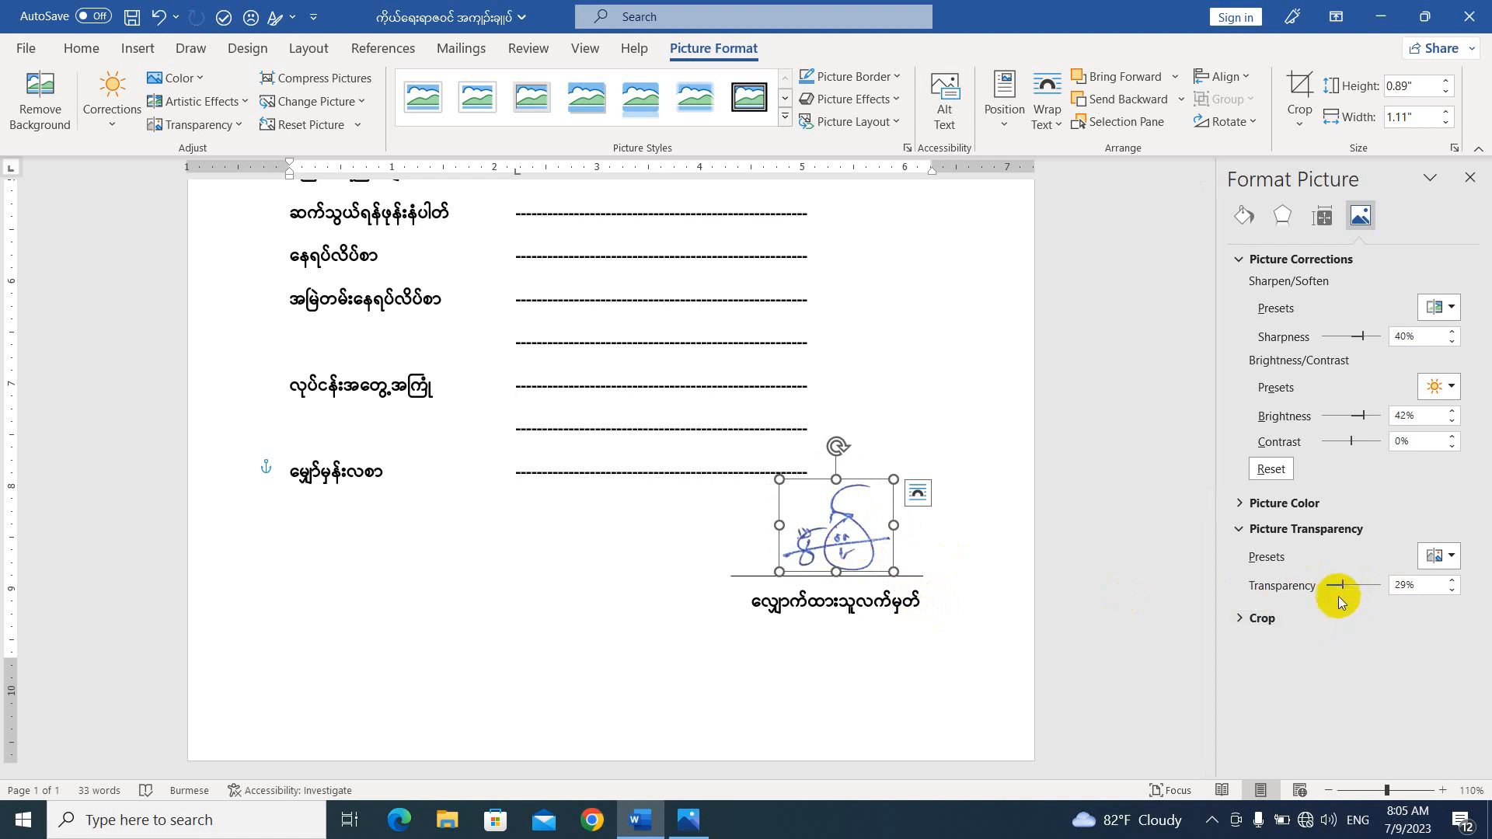
pyautogui.moveTo(1339, 585); pyautogui.dragTo(1336, 586)
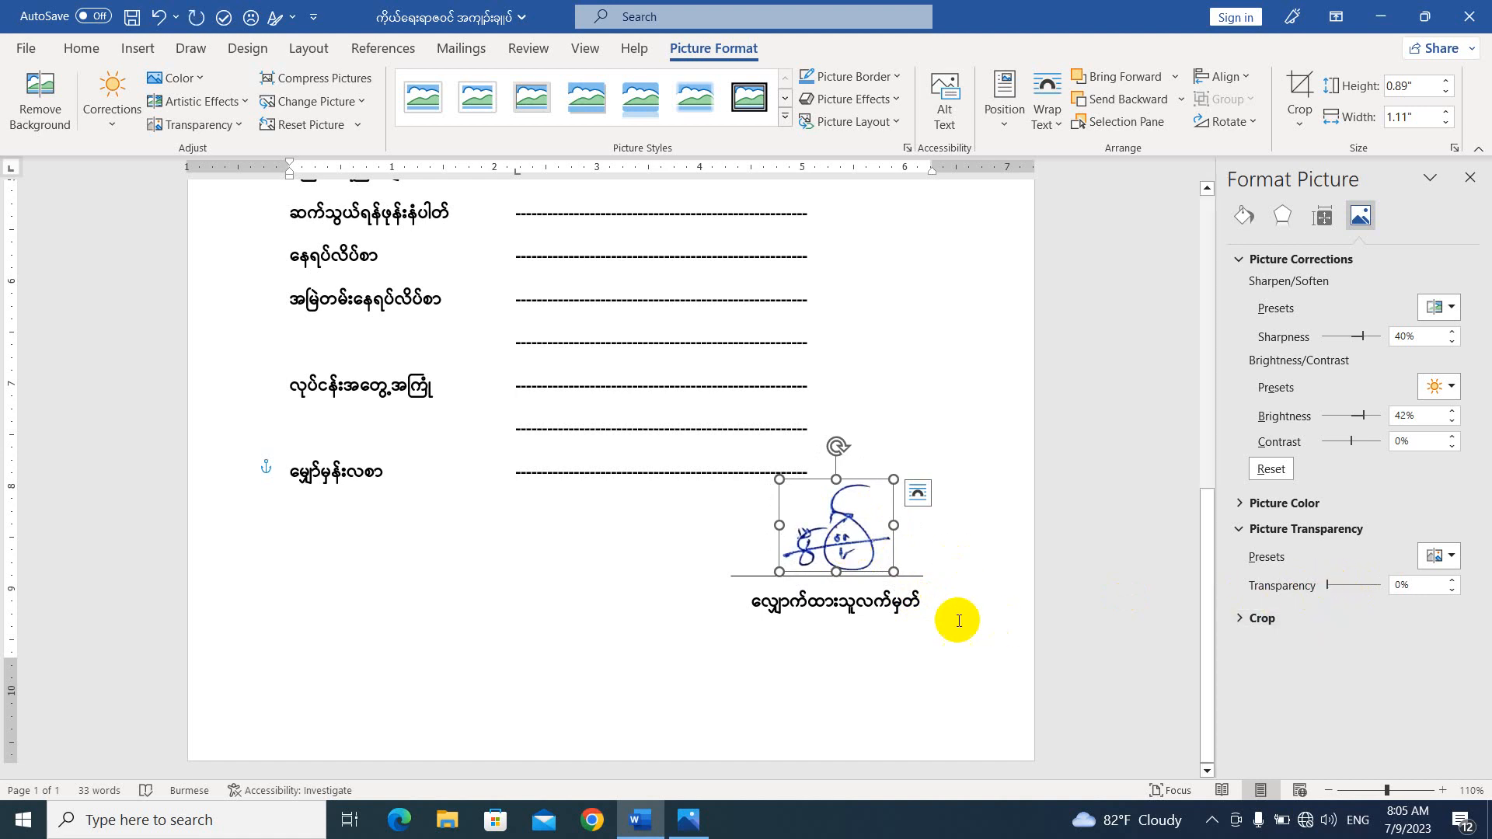
pyautogui.click(886, 645)
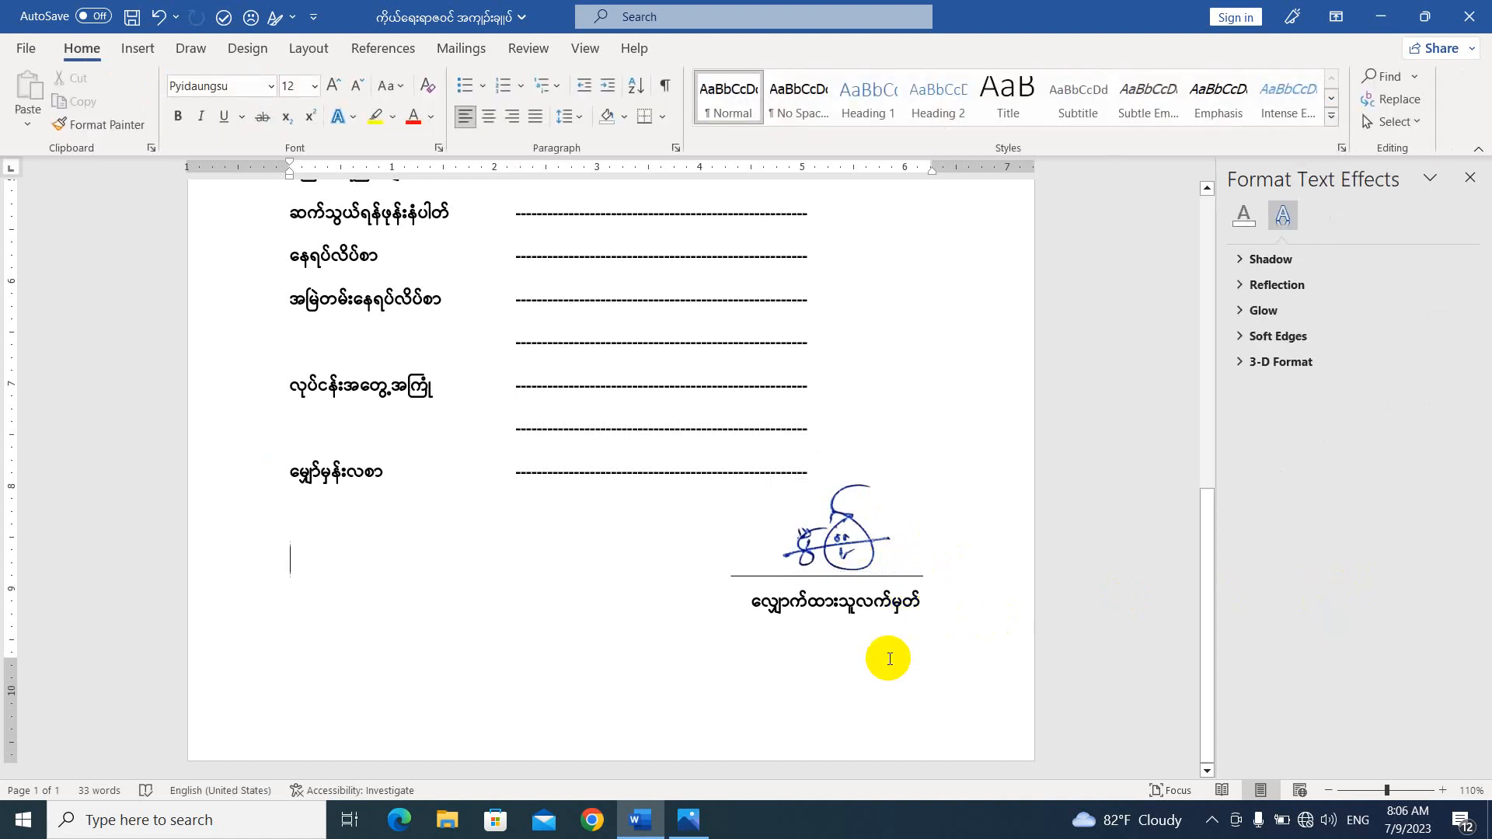
# Zoom out to 60% and examine the whole form page with the signature in place.
pyautogui.keyDown('ctrl'); pyautogui.scroll(-5, 653, 599); pyautogui.keyUp('ctrl')
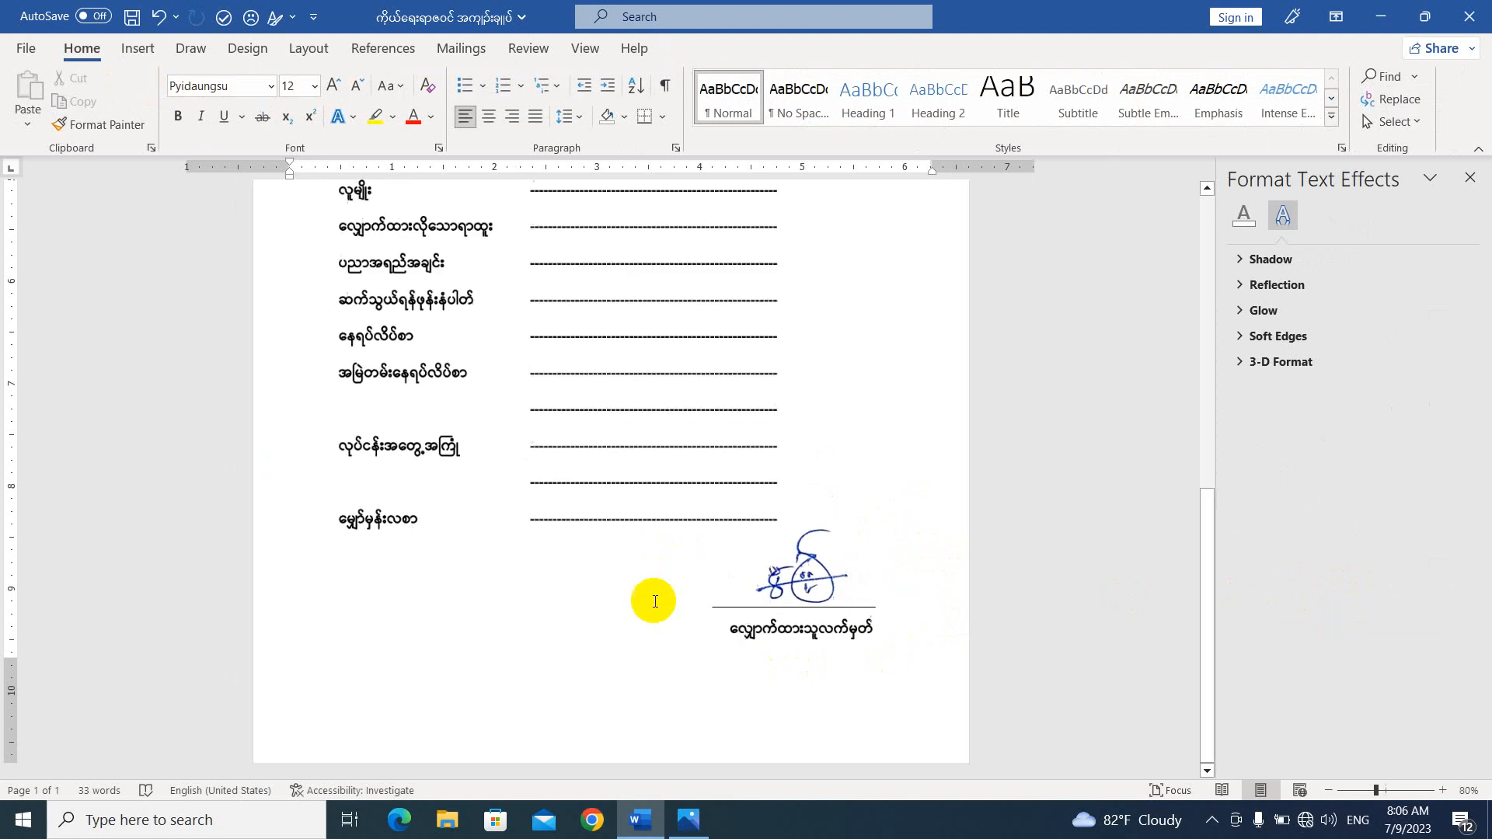
pyautogui.keyDown('ctrl'); pyautogui.scroll(-1, 654, 601); pyautogui.keyUp('ctrl')
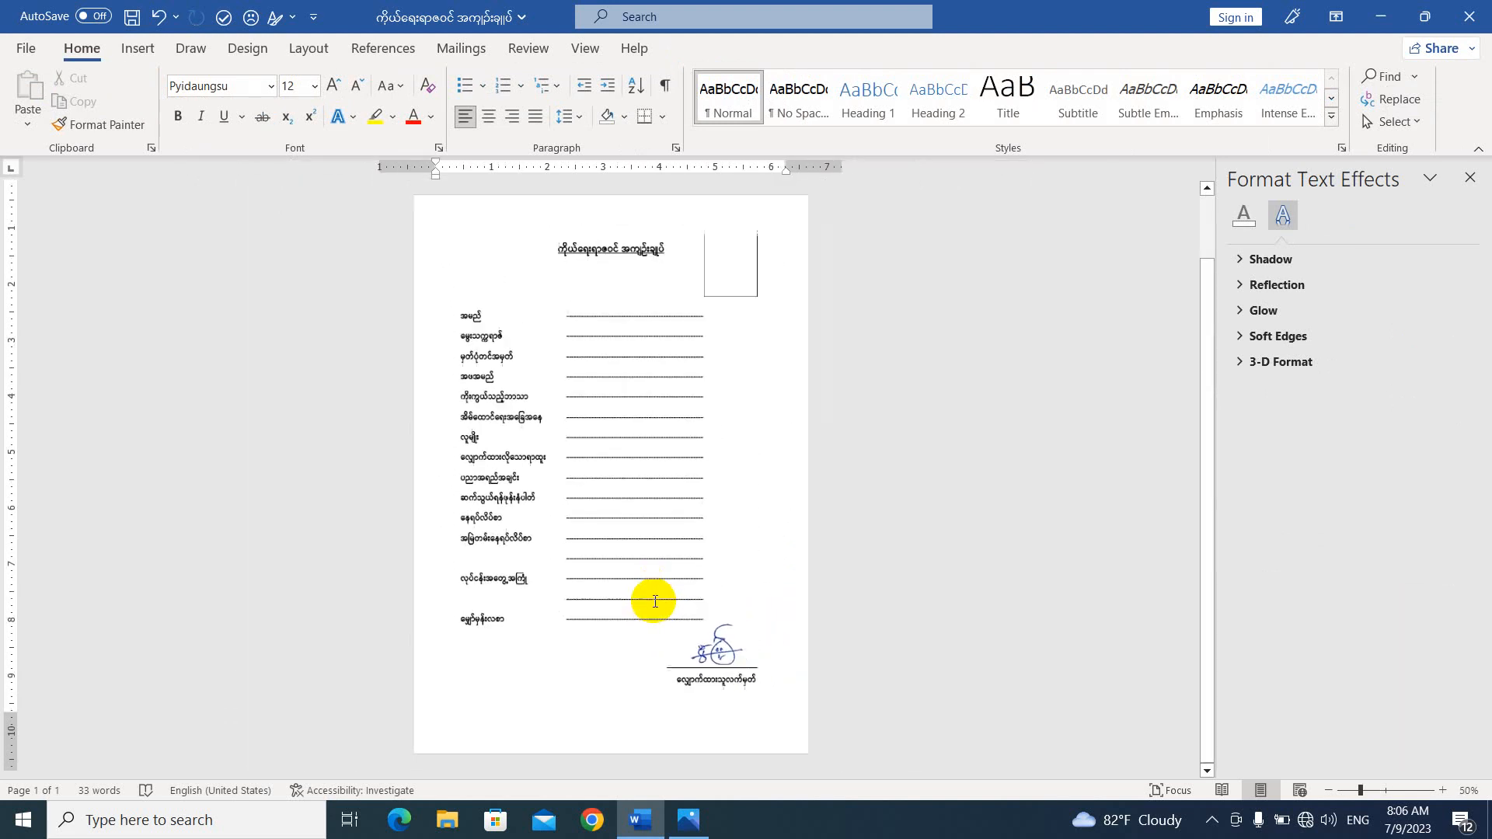
pyautogui.keyDown('ctrl'); pyautogui.scroll(1, 655, 601); pyautogui.keyUp('ctrl')
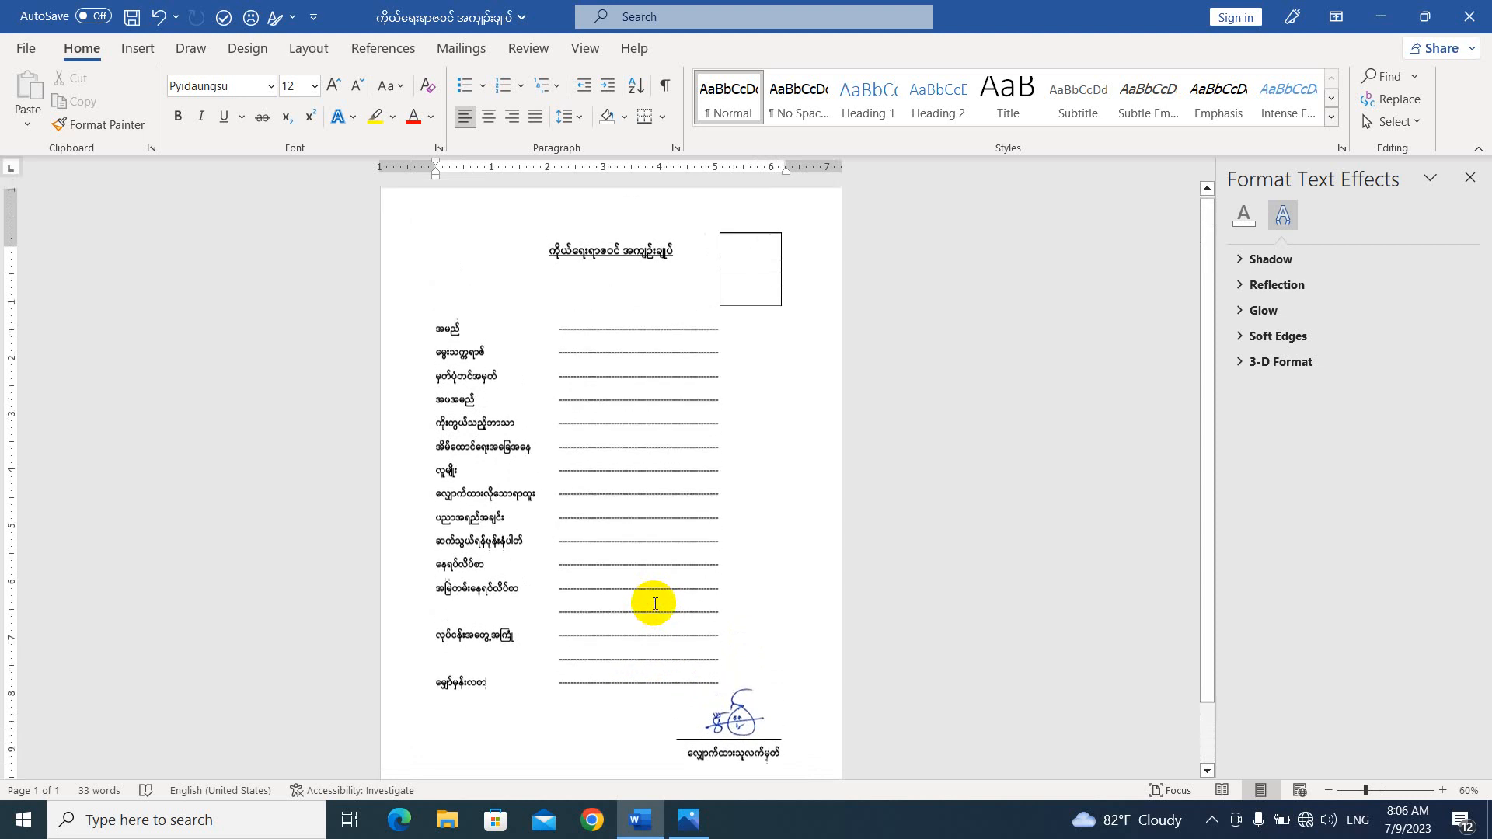
pyautogui.scroll(-1, 655, 603)
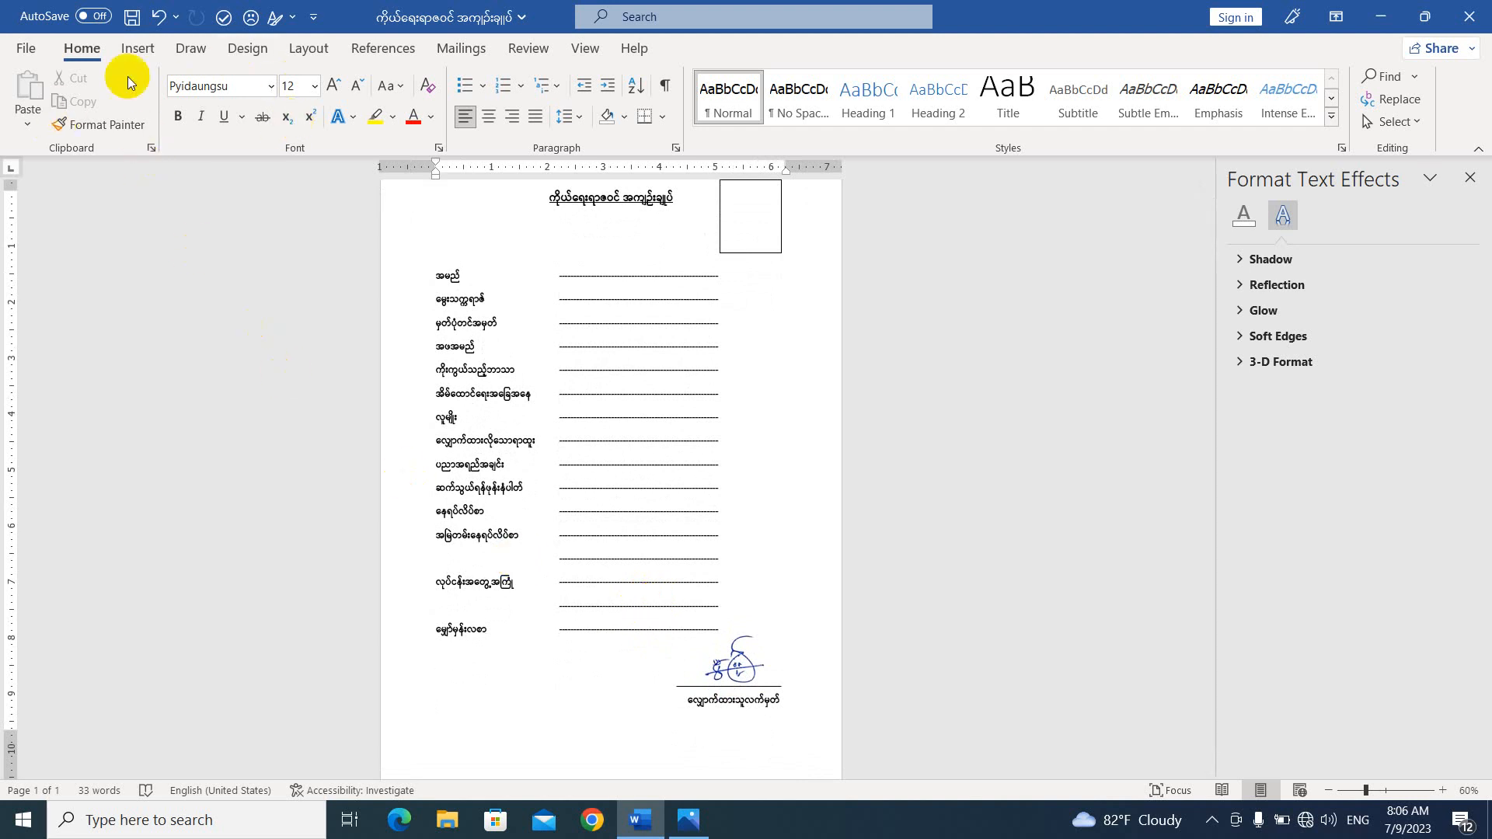
# Select the black drawing pen and examine its thickness and colour options.
pyautogui.click(195, 50)
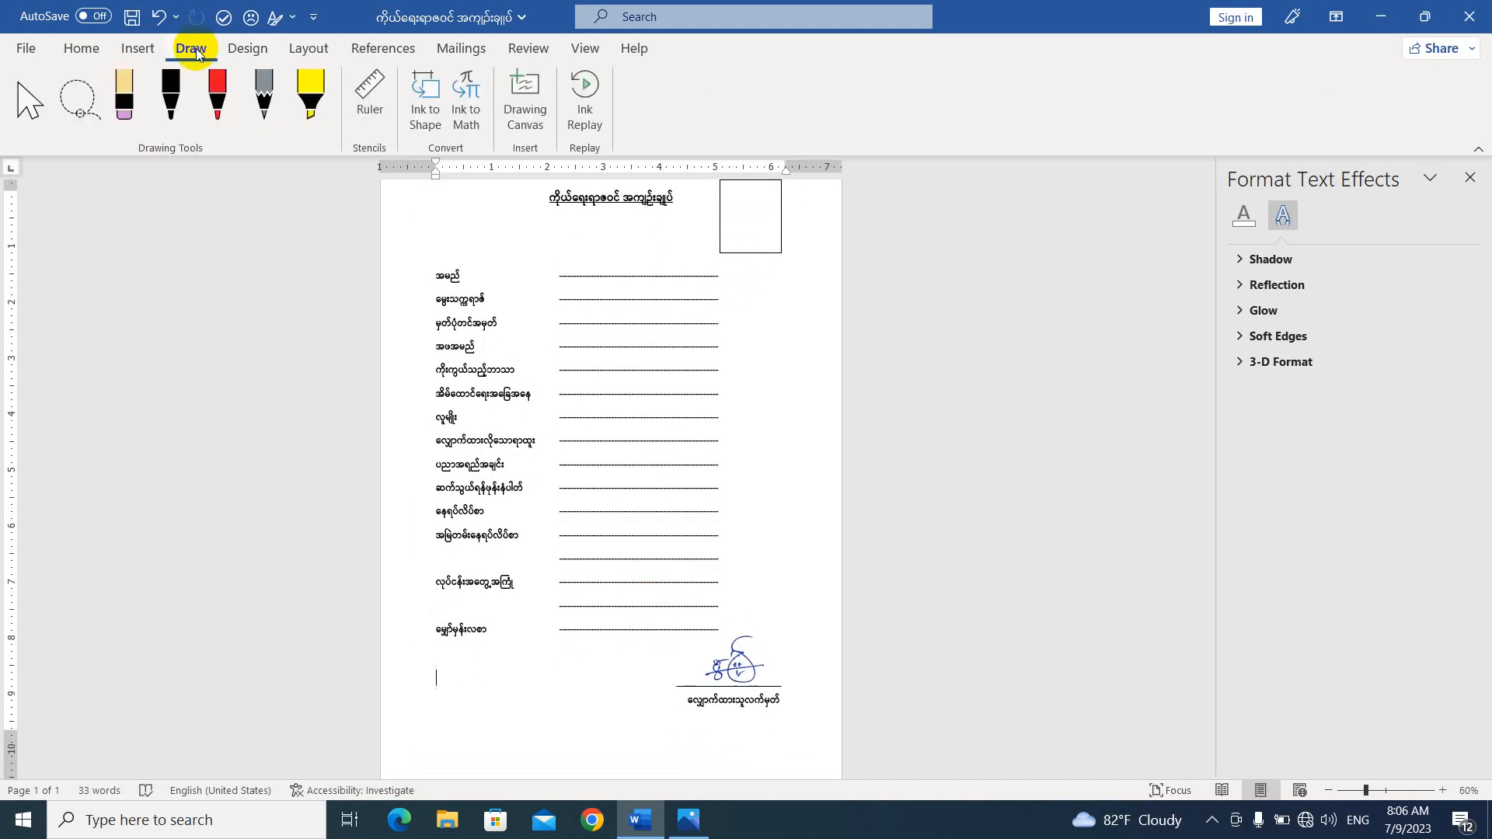
pyautogui.click(174, 126)
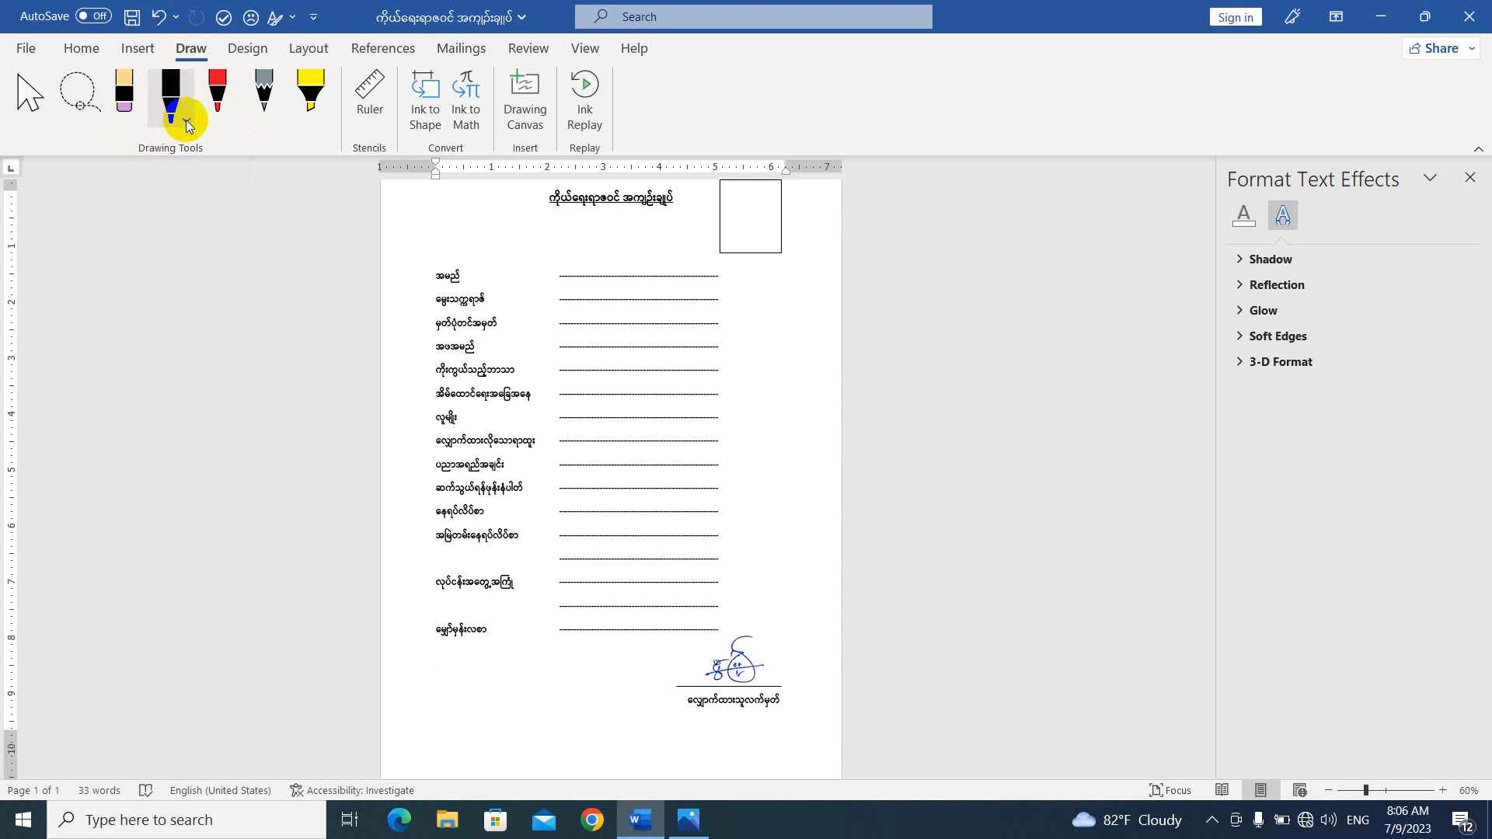
pyautogui.click(187, 122)
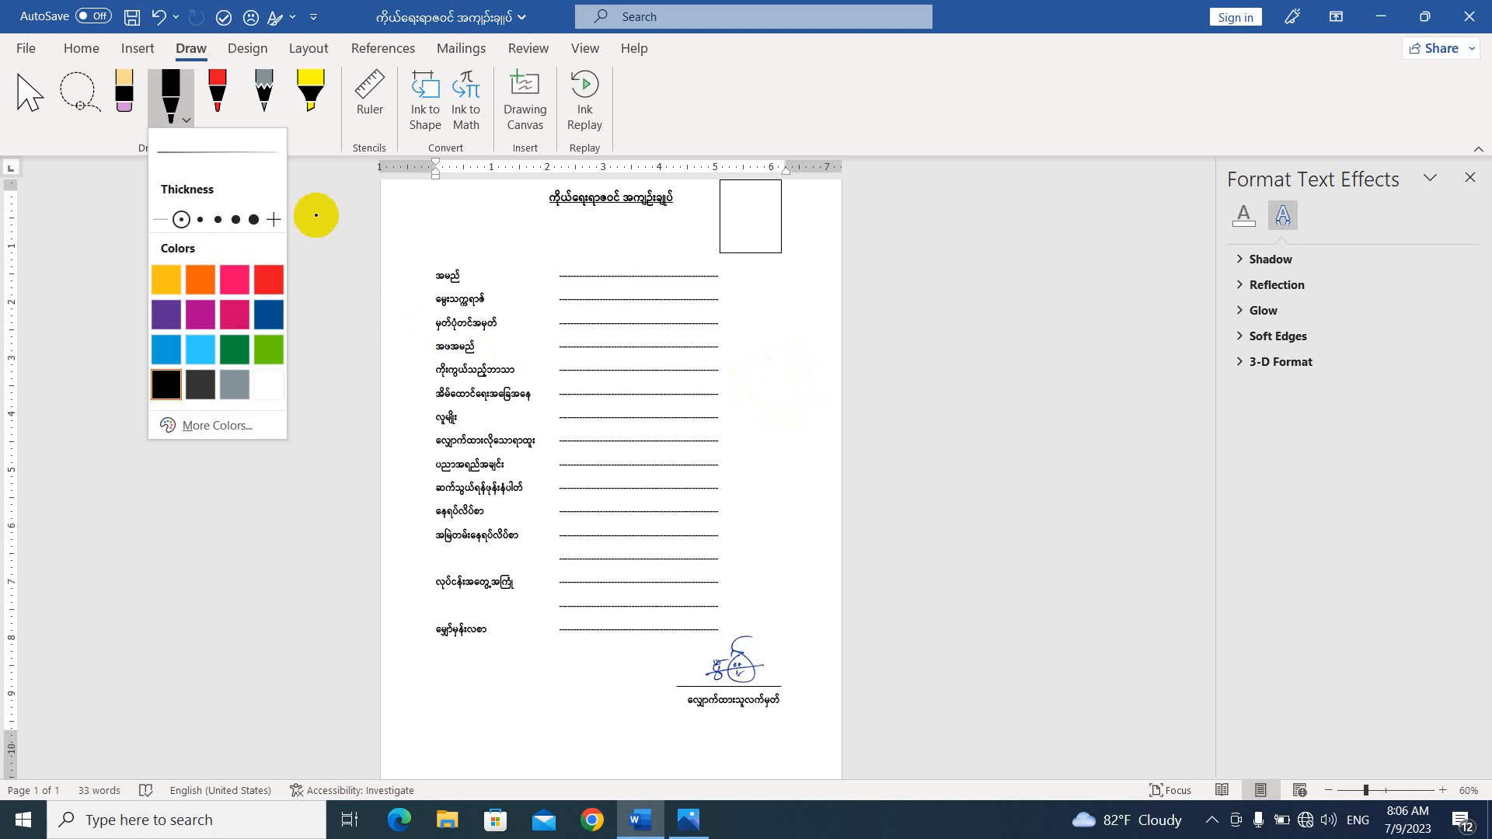
pyautogui.click(308, 147)
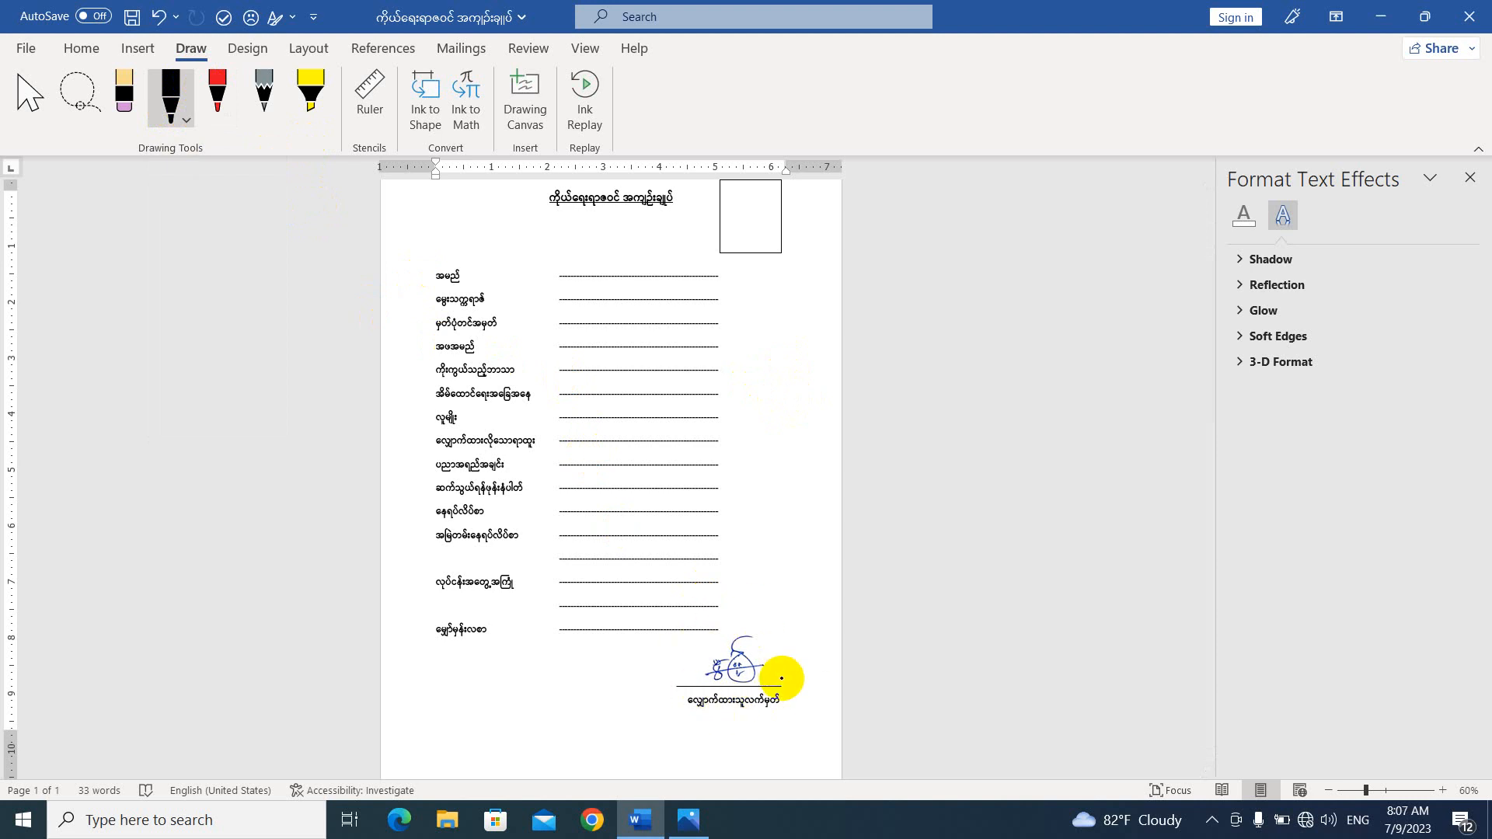
pyautogui.click(80, 51)
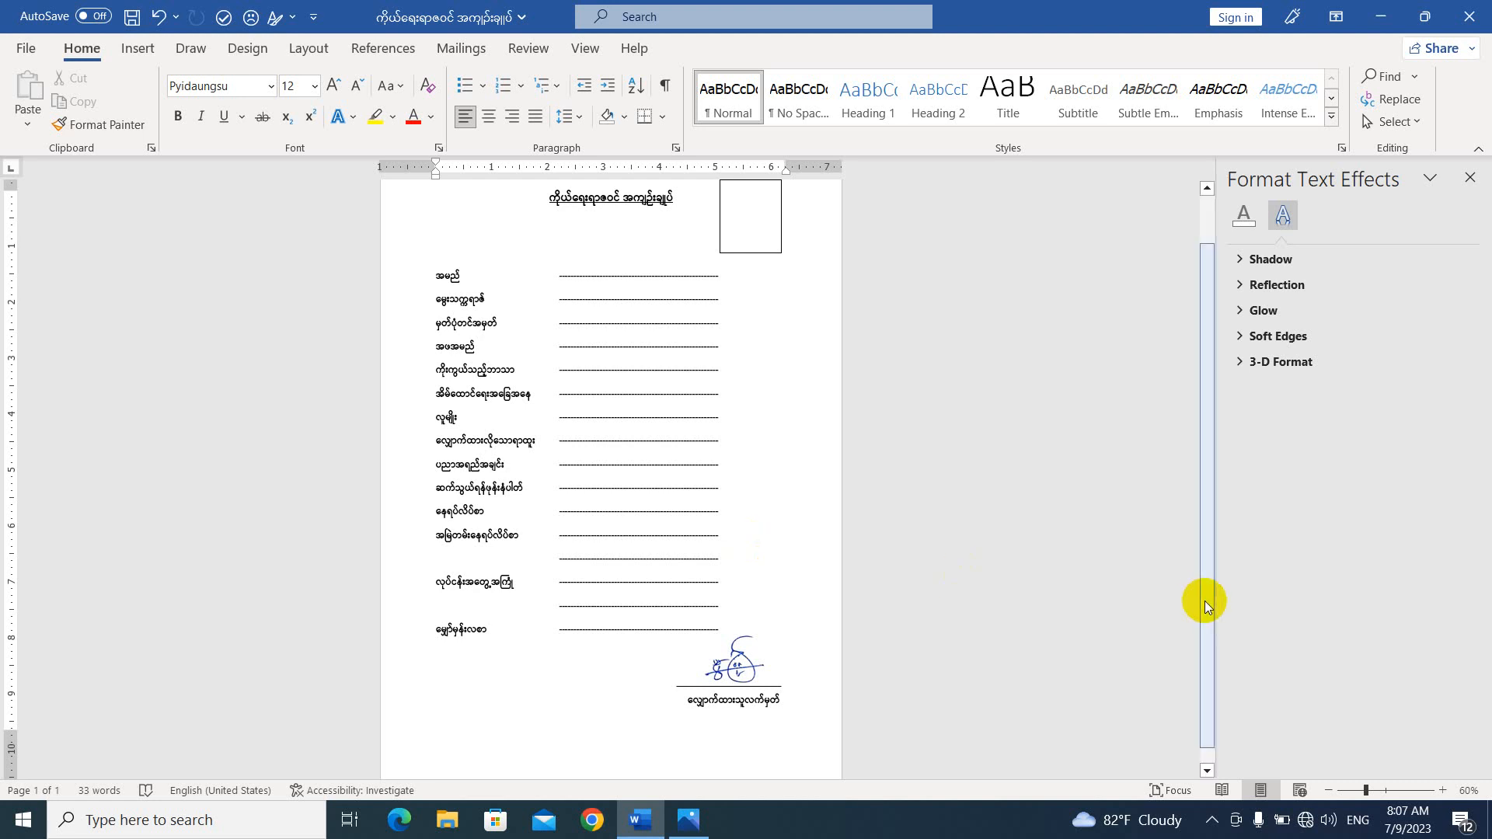
pyautogui.click(1212, 820)
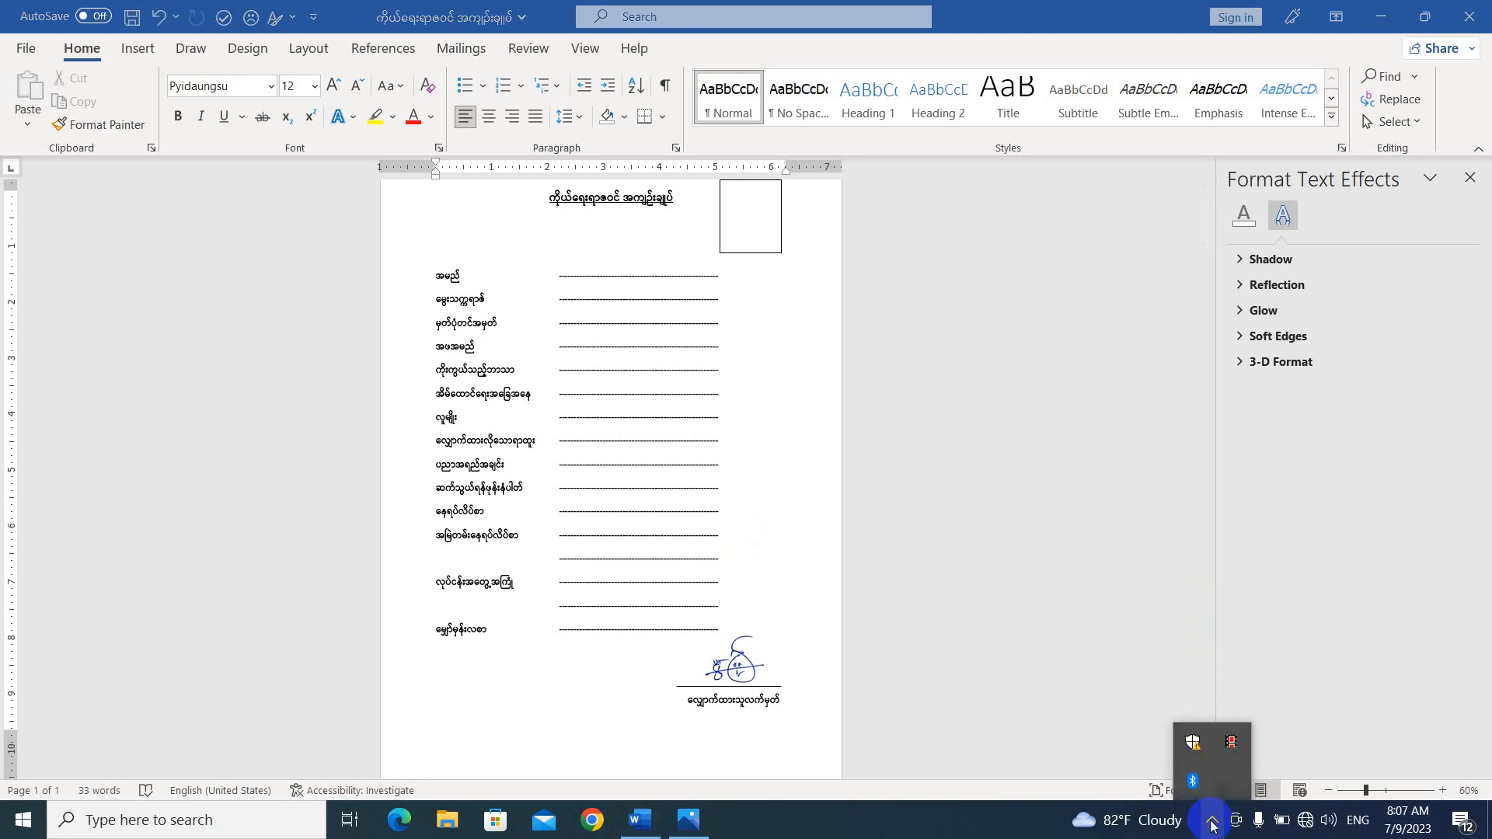